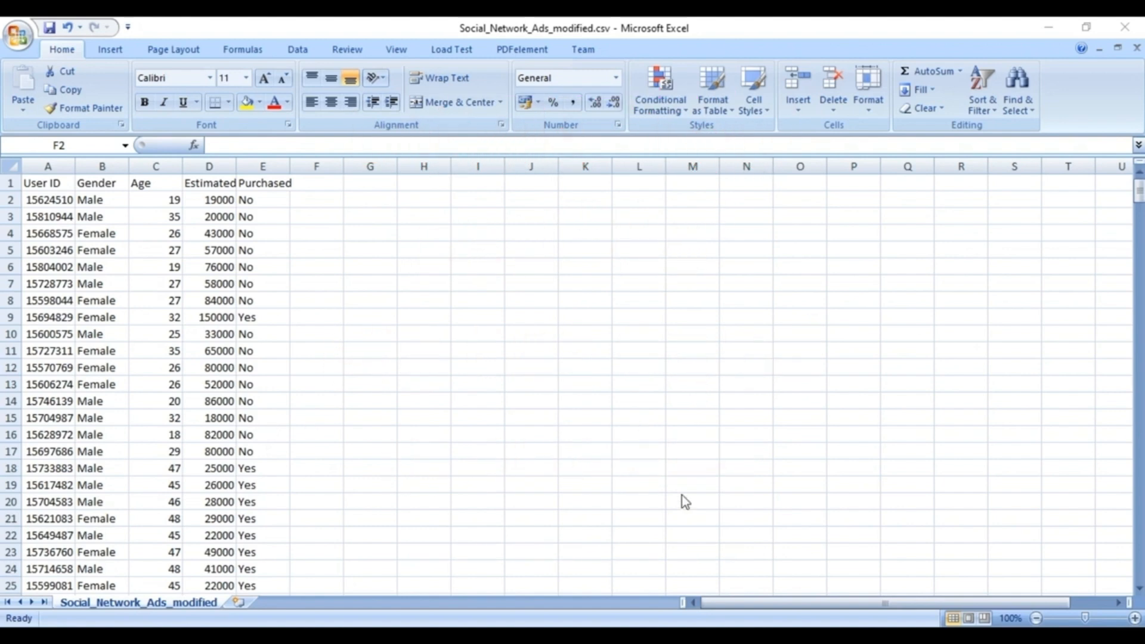
- Switch to Weka Explorer, load Social_Network_Ads_modified.csv from the Desktop as CSV data, and display the Purchased attribute's class distribution
mouse_move(886, 636)
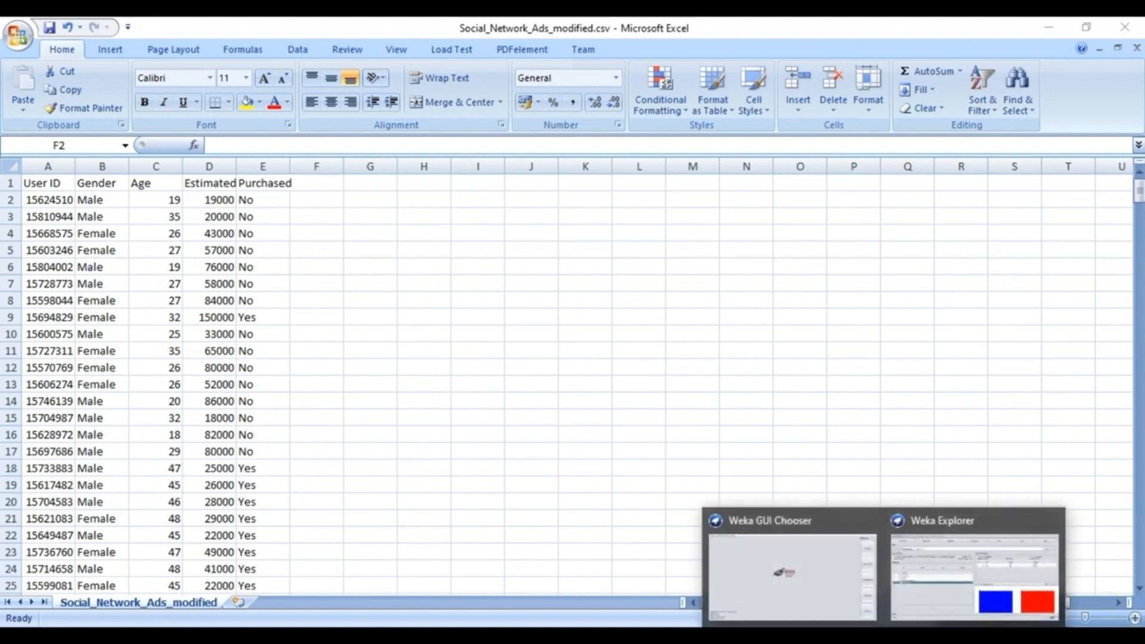
click(841, 604)
click(908, 595)
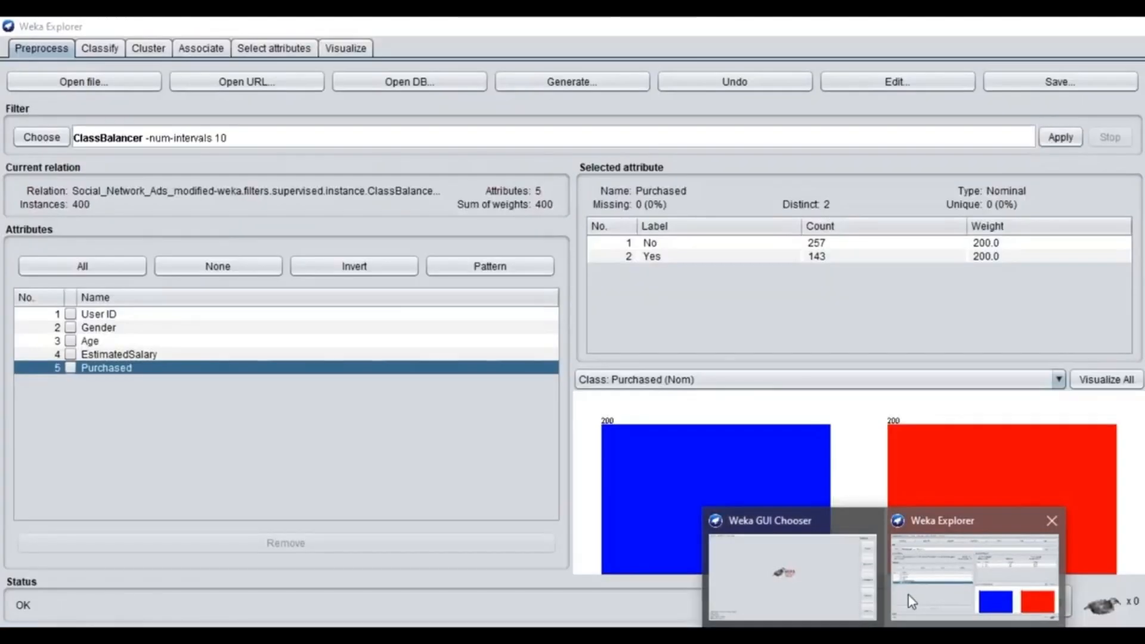
click(95, 82)
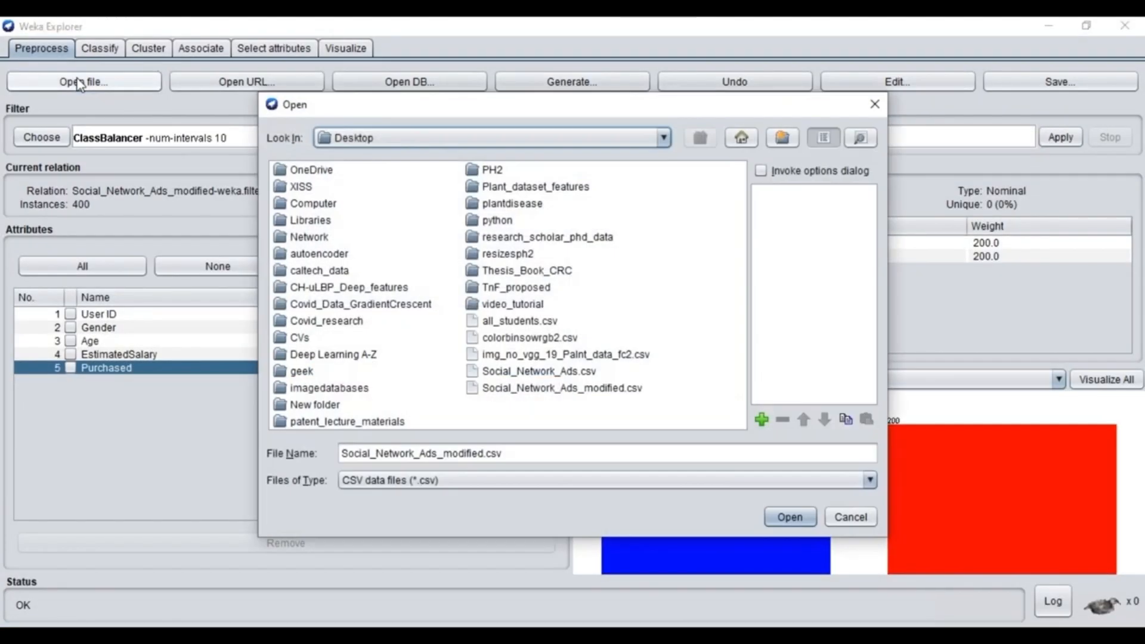
click(586, 480)
click(534, 500)
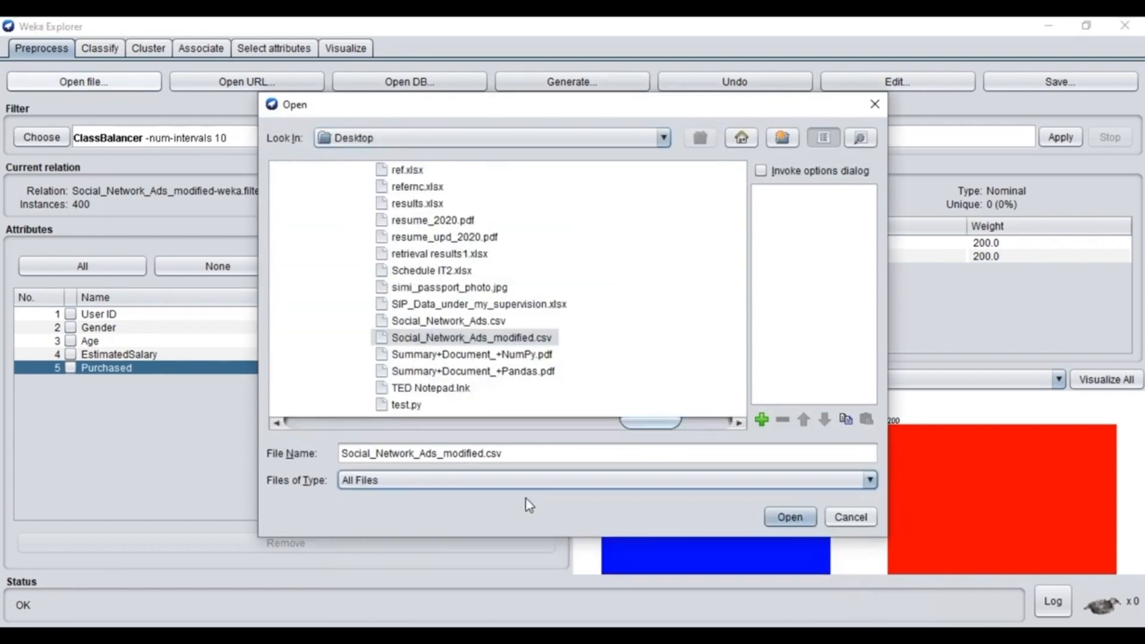
click(705, 488)
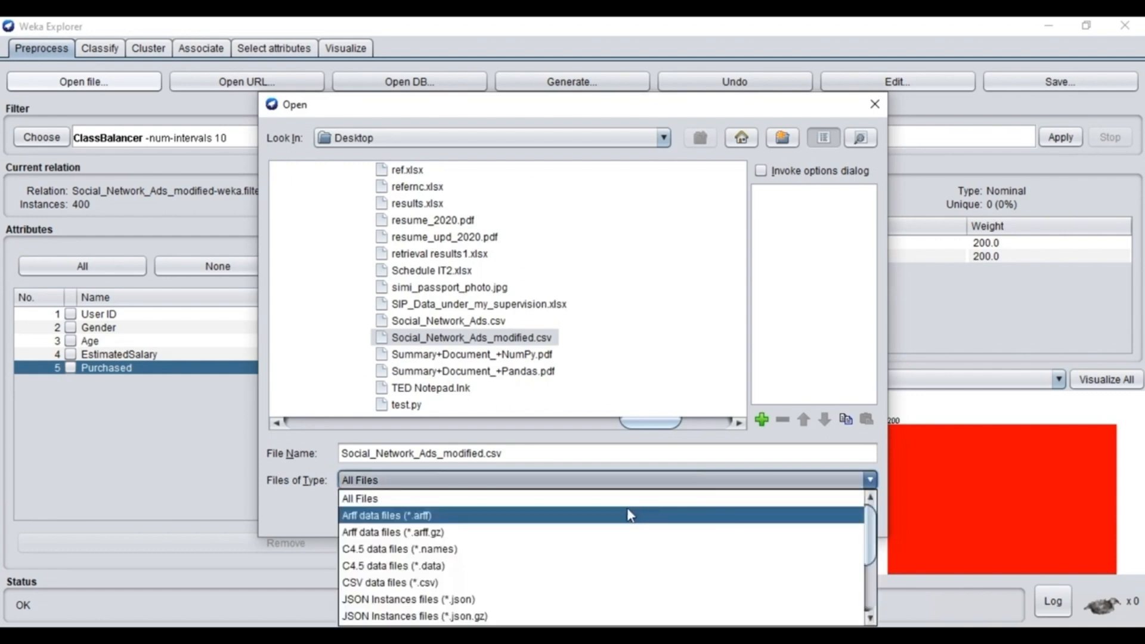
click(514, 582)
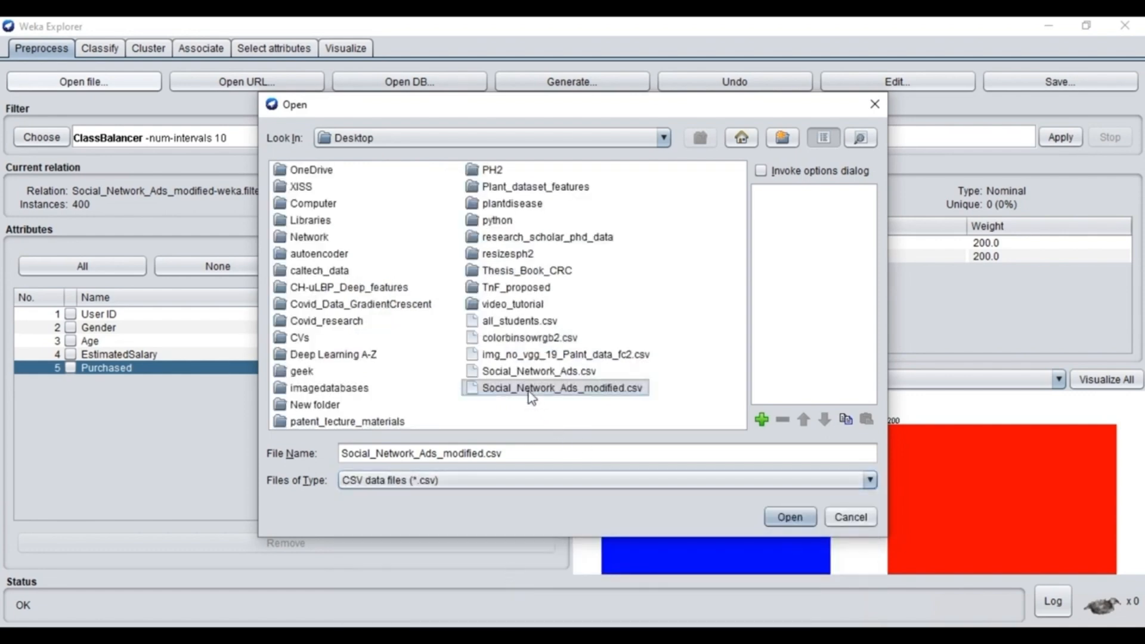
double_click(530, 389)
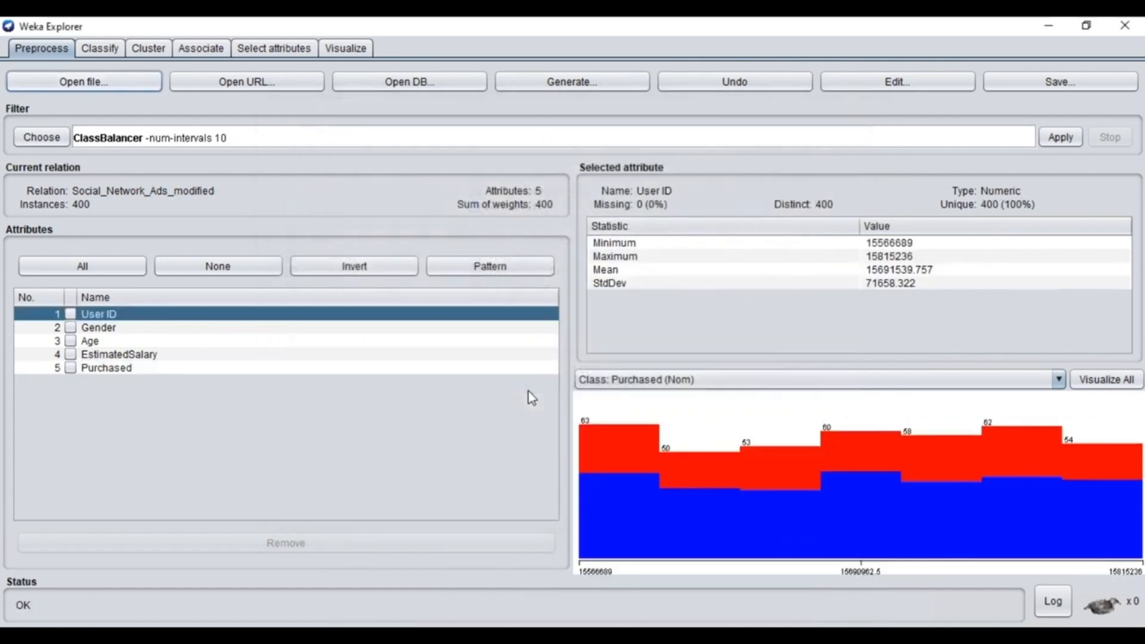
click(117, 375)
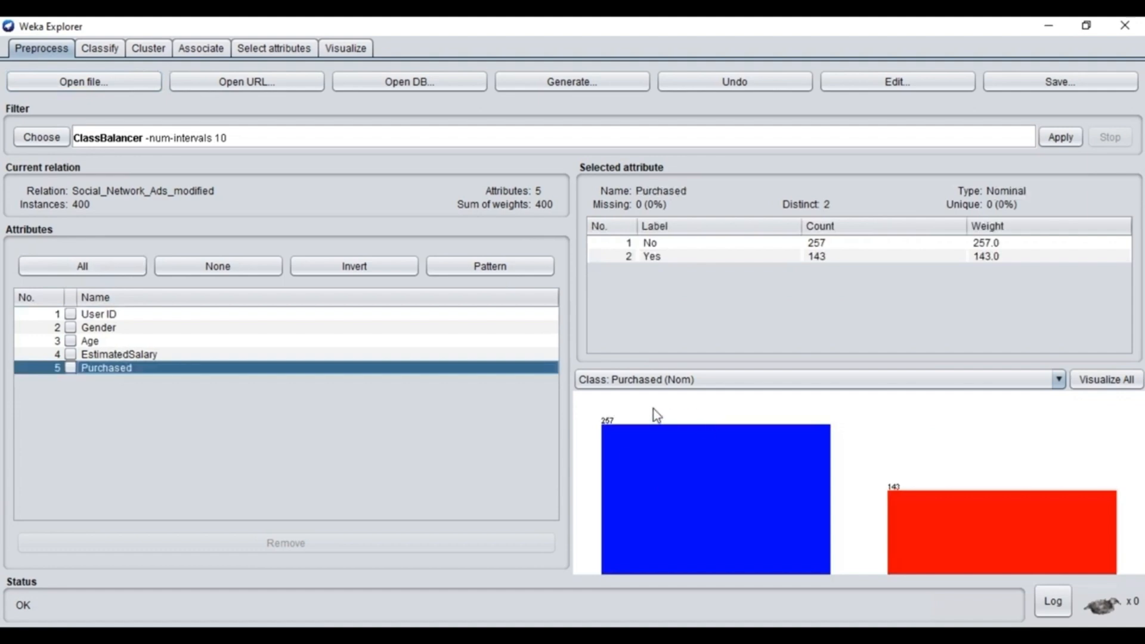
mouse_move(654, 409)
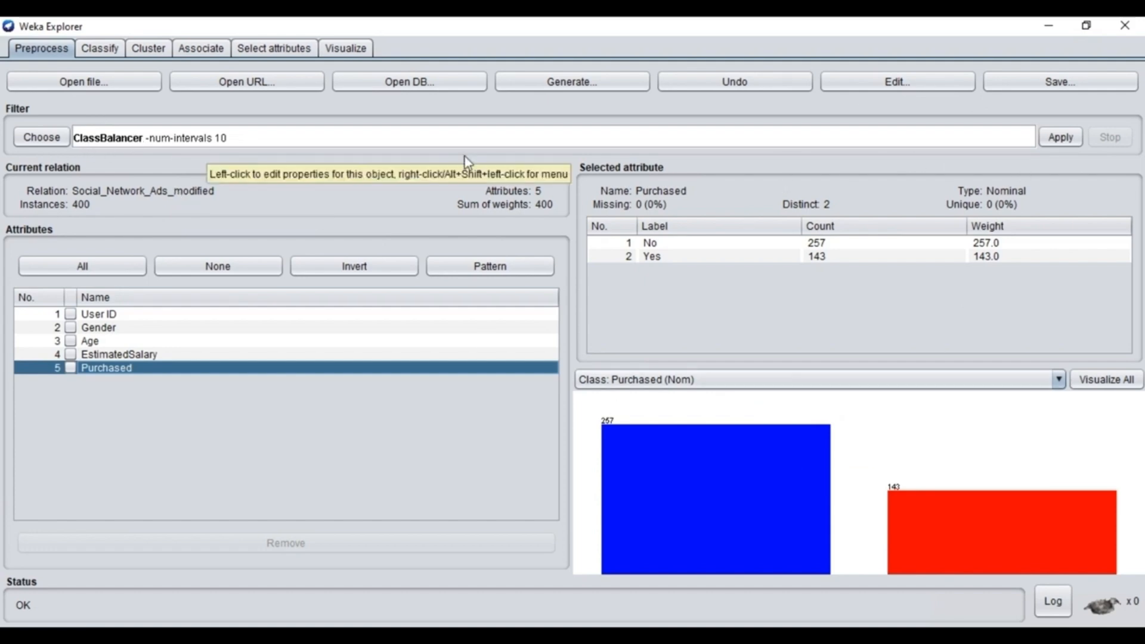
- Apply the supervised ClassBalancer instance filter with 10 intervals and inspect the Purchased attribute's class weights
click(1059, 138)
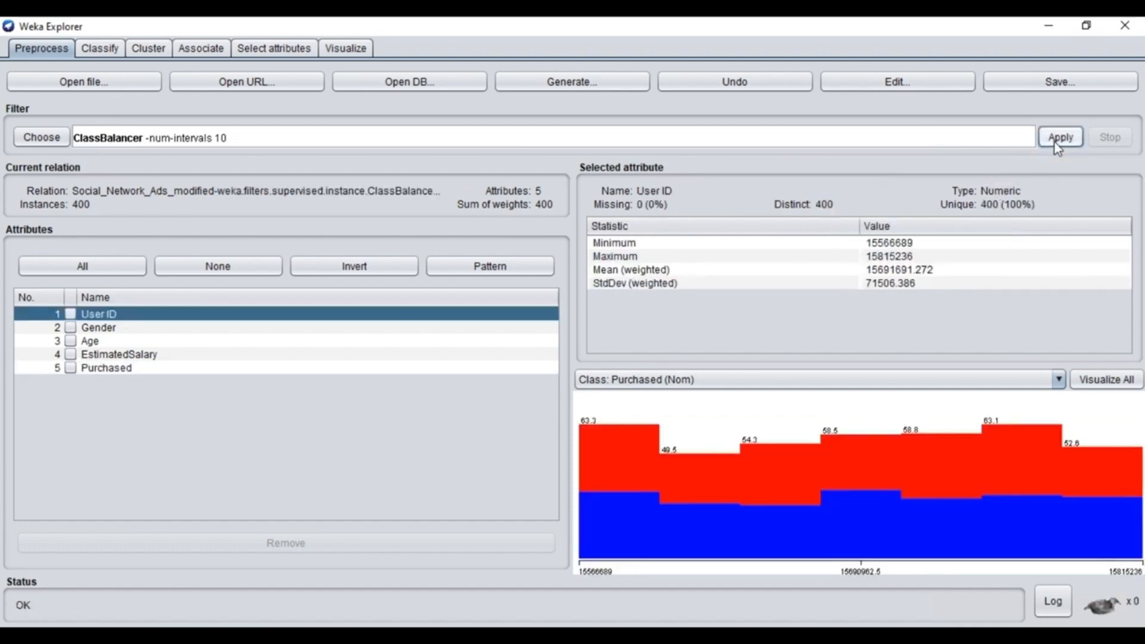
click(120, 369)
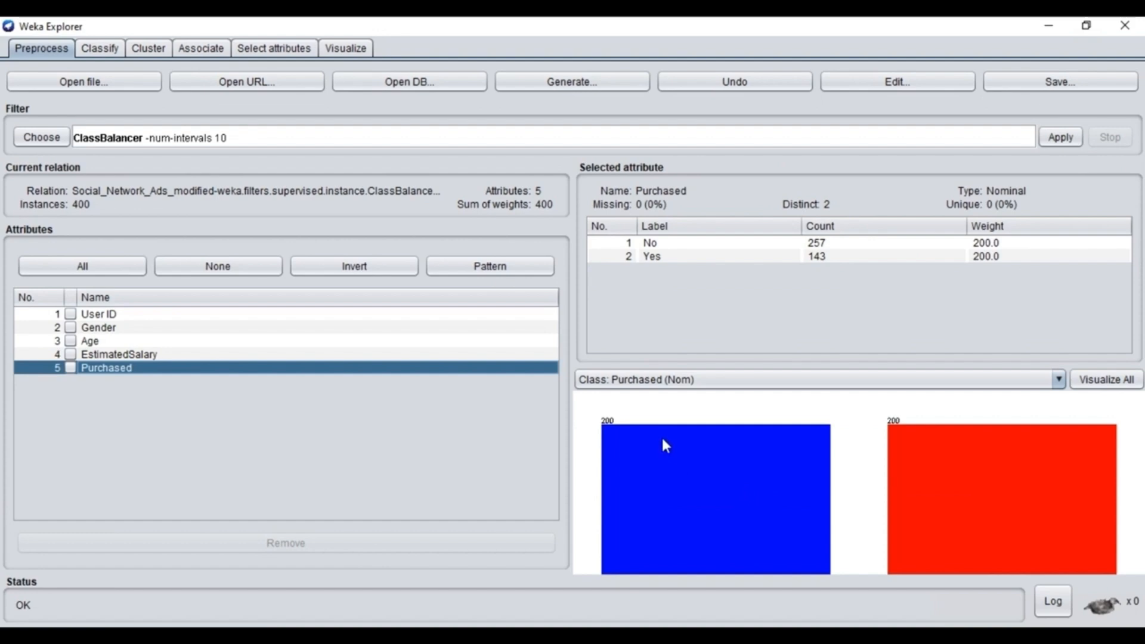
mouse_move(917, 492)
click(42, 138)
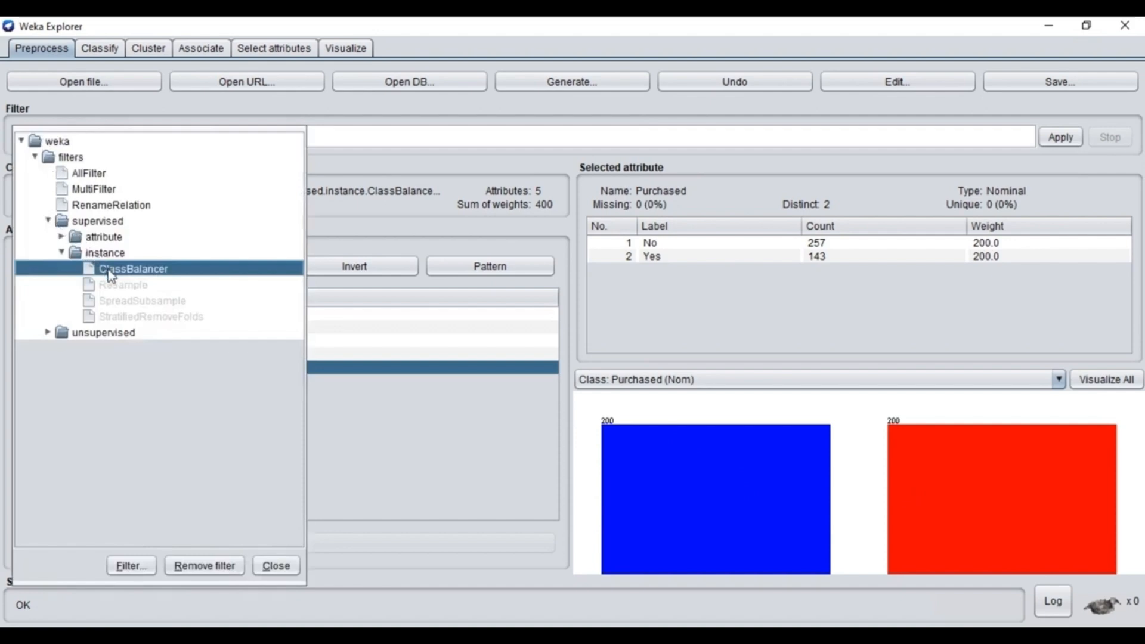
click(345, 412)
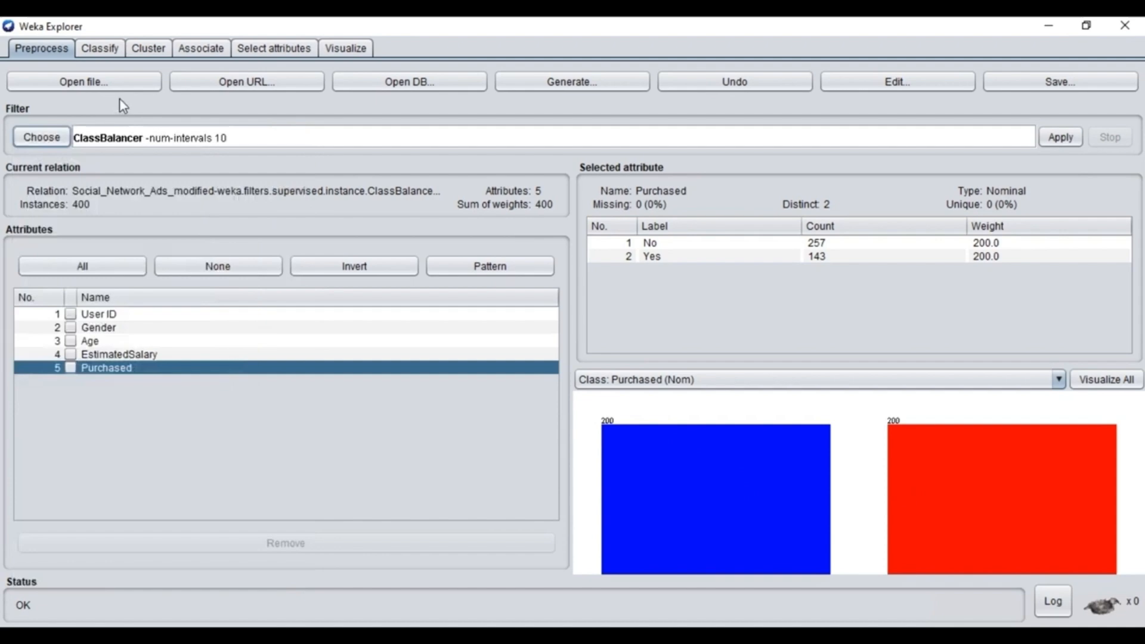
- Reload the original Social_Network_Ads_modified.csv to discard the class balancing and display the Purchased attribute's distribution
click(81, 84)
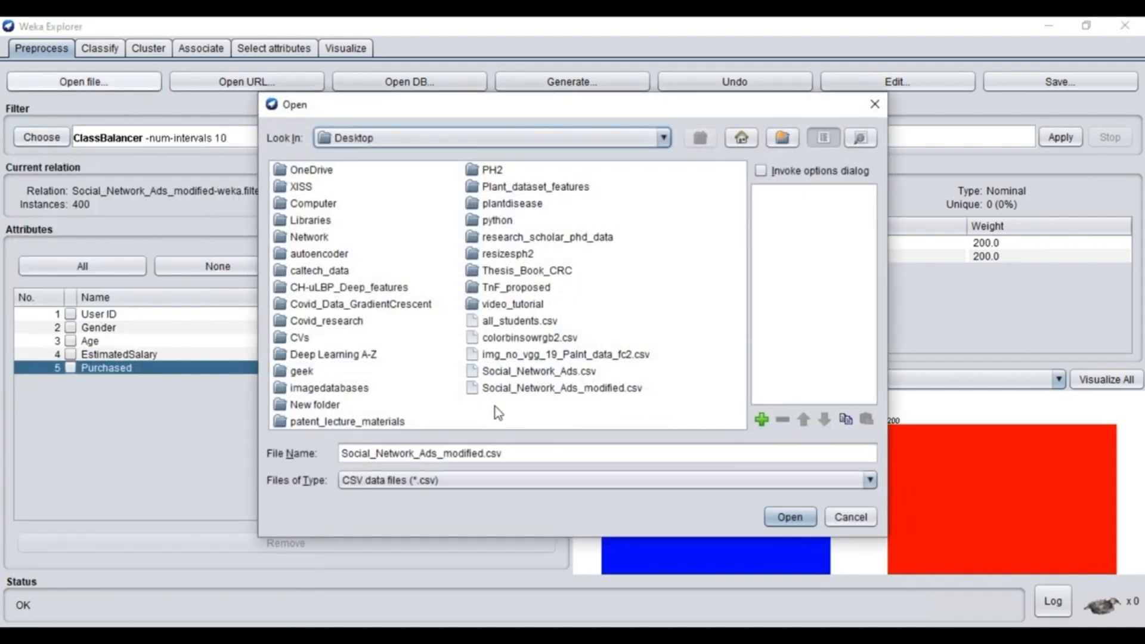
click(539, 394)
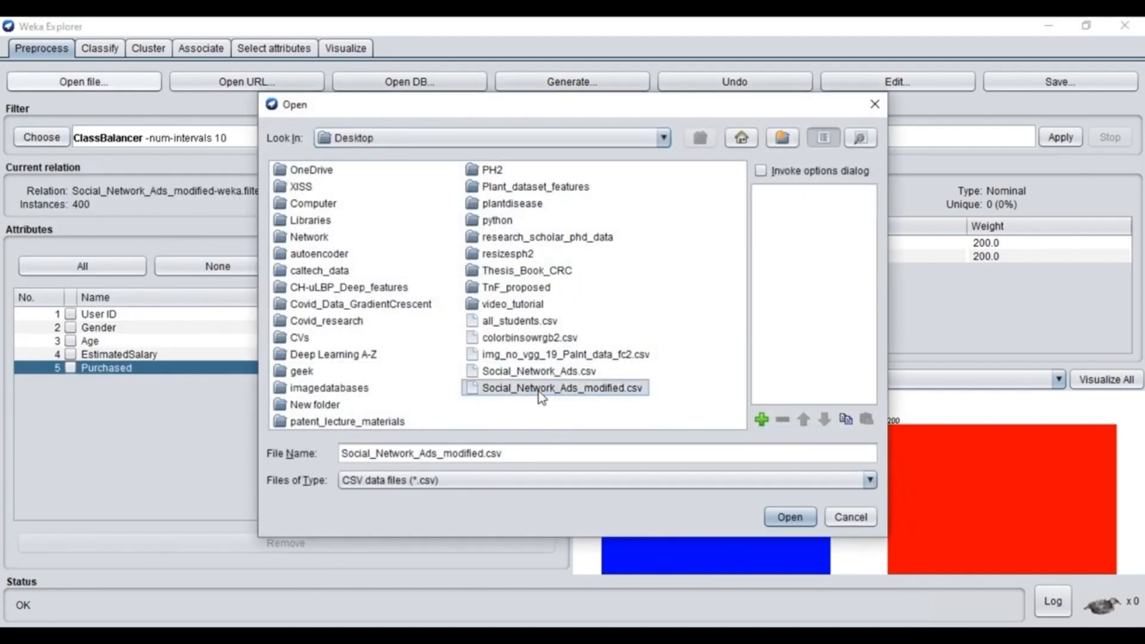
click(791, 517)
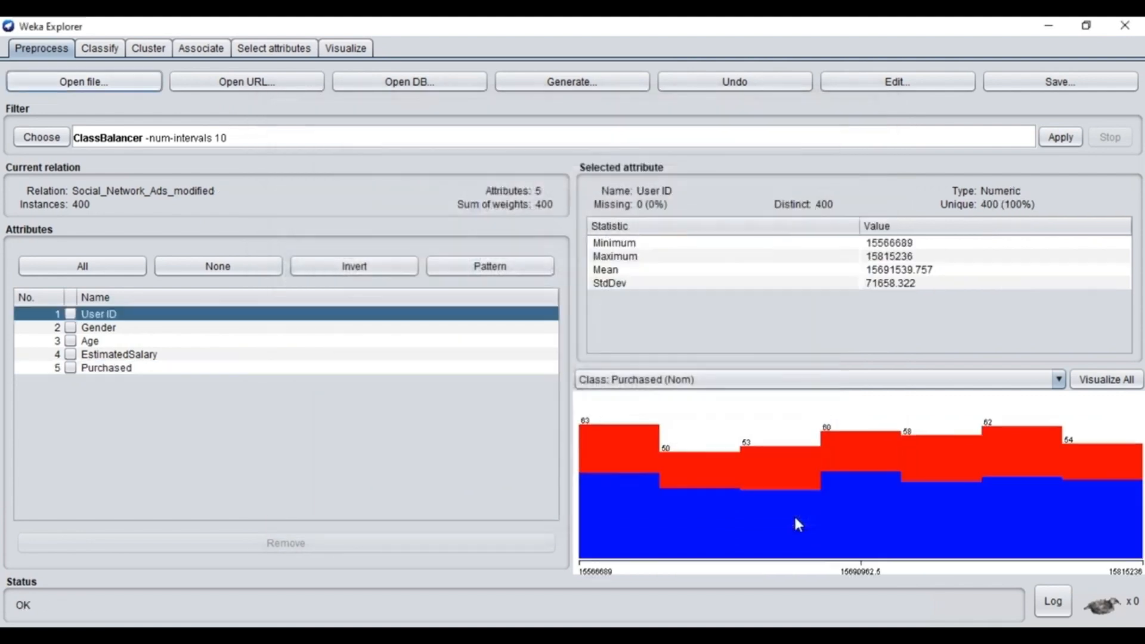
click(101, 370)
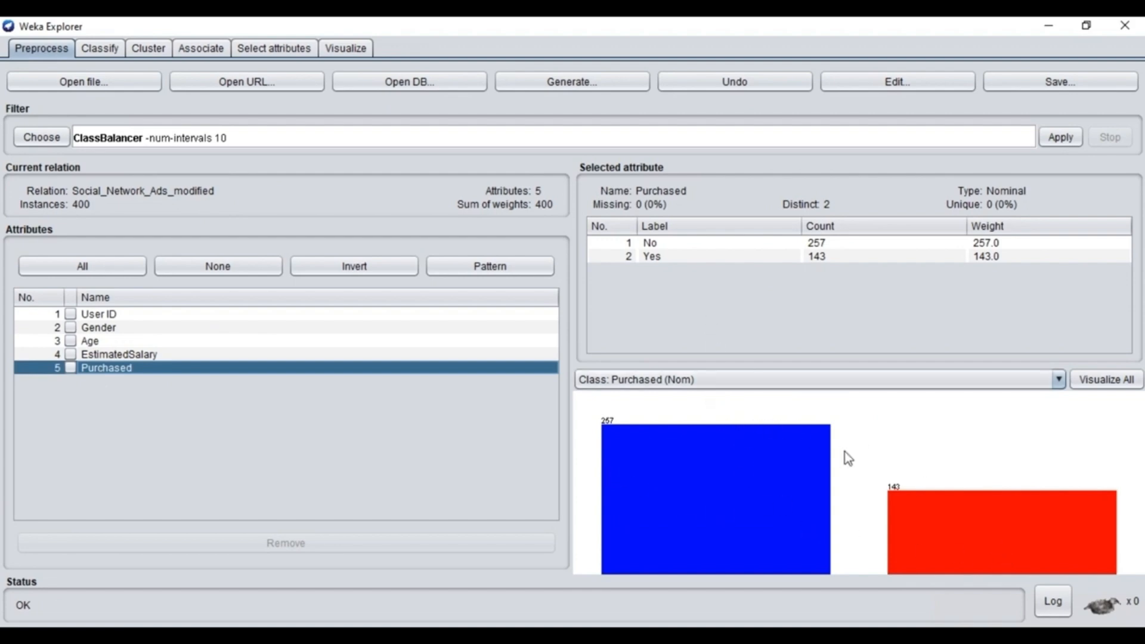
- Apply the unsupervised Resample instance filter with seed 1 and 100% sample size, and inspect the Purchased class counts
click(33, 144)
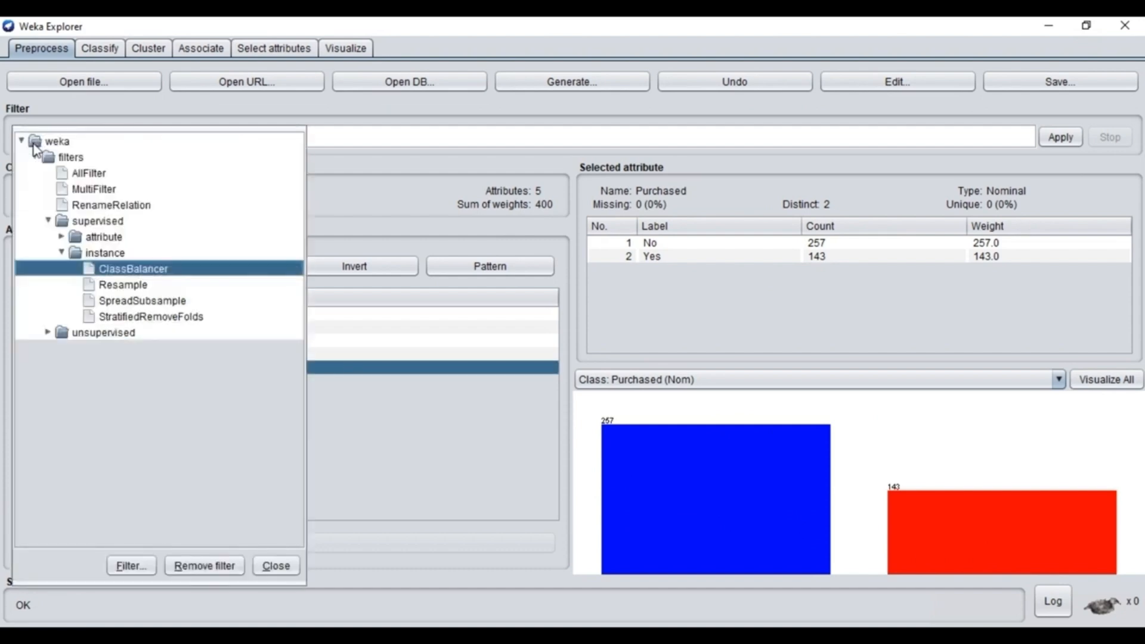
click(46, 333)
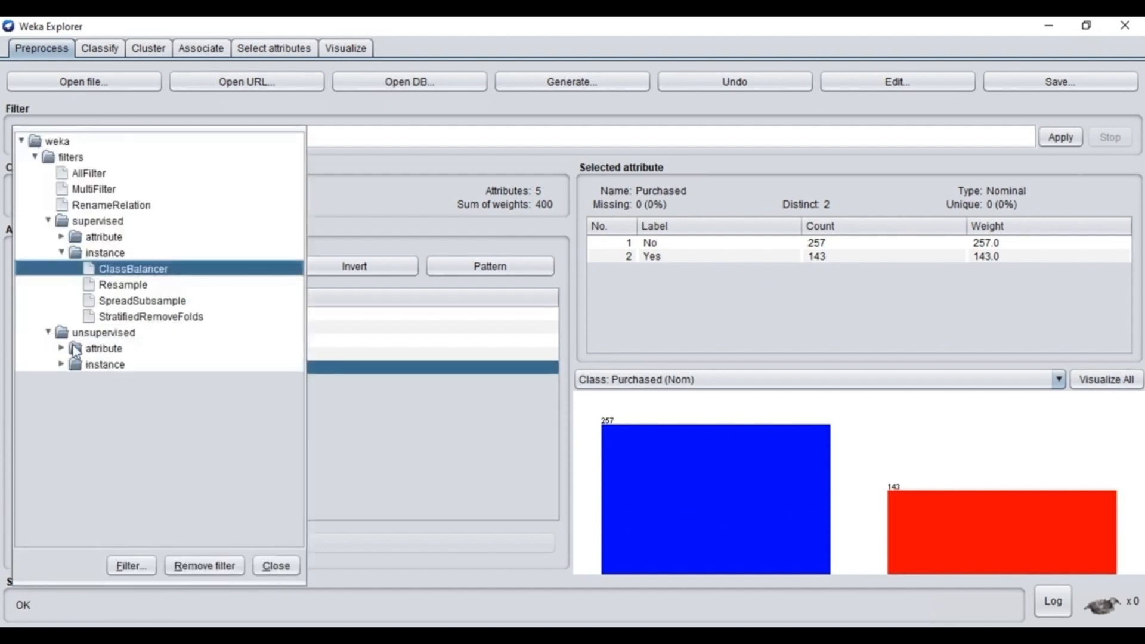
click(60, 365)
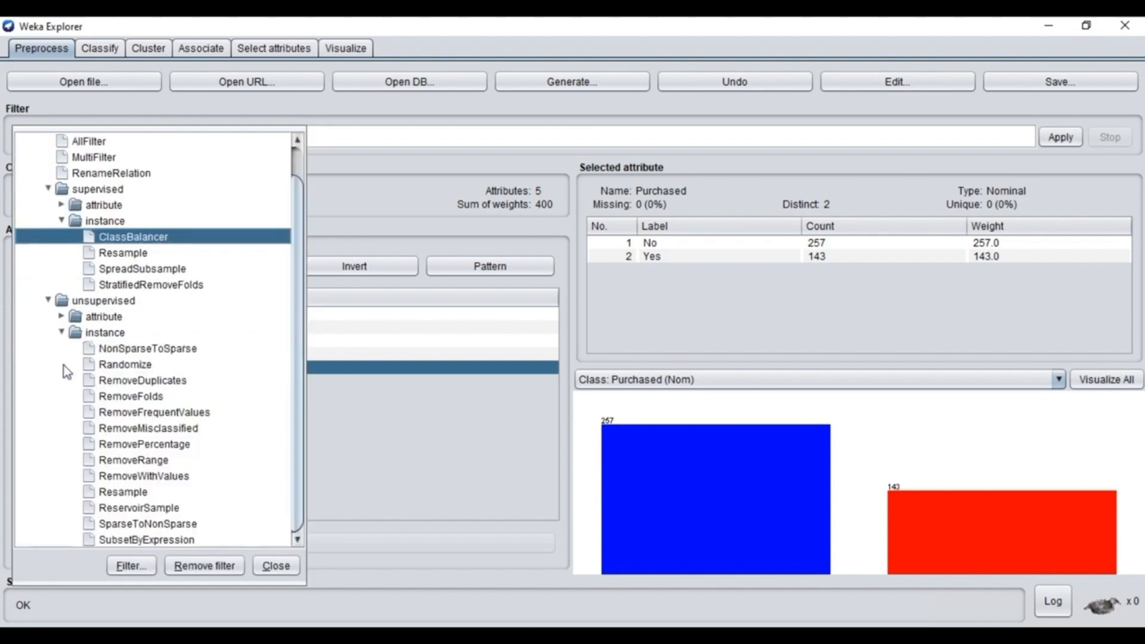
click(123, 493)
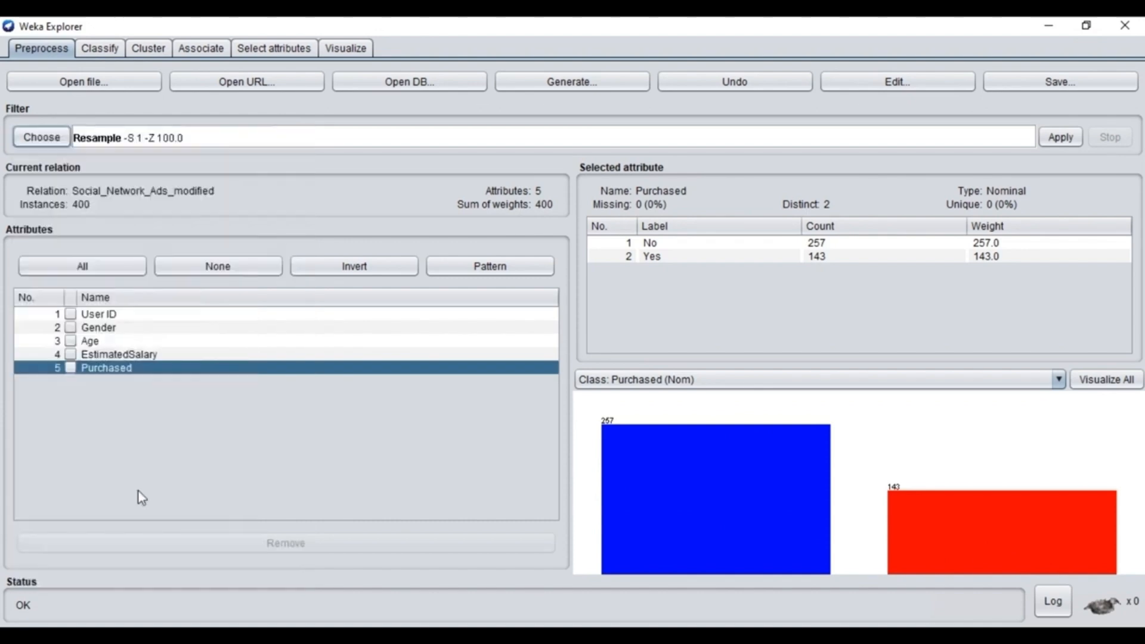
click(1051, 137)
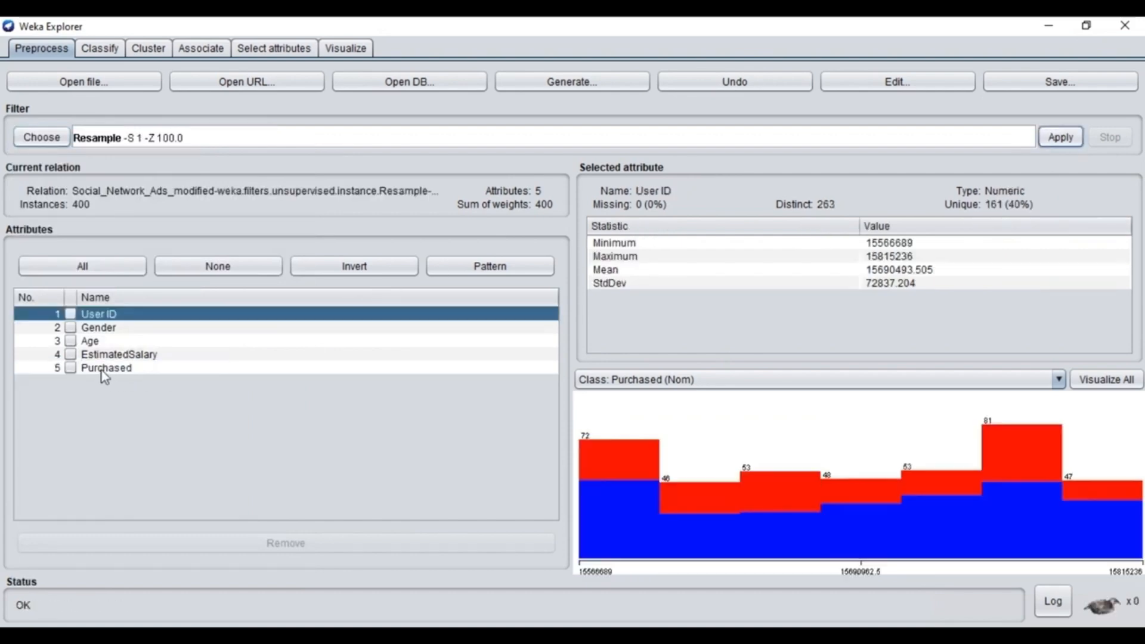
click(102, 370)
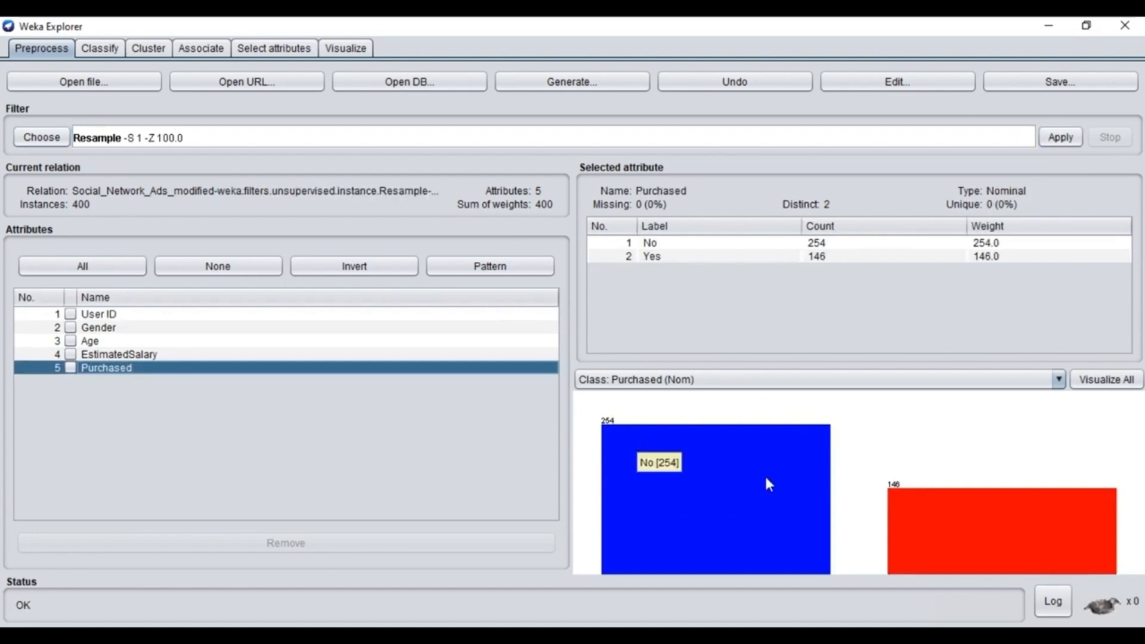
mouse_move(931, 519)
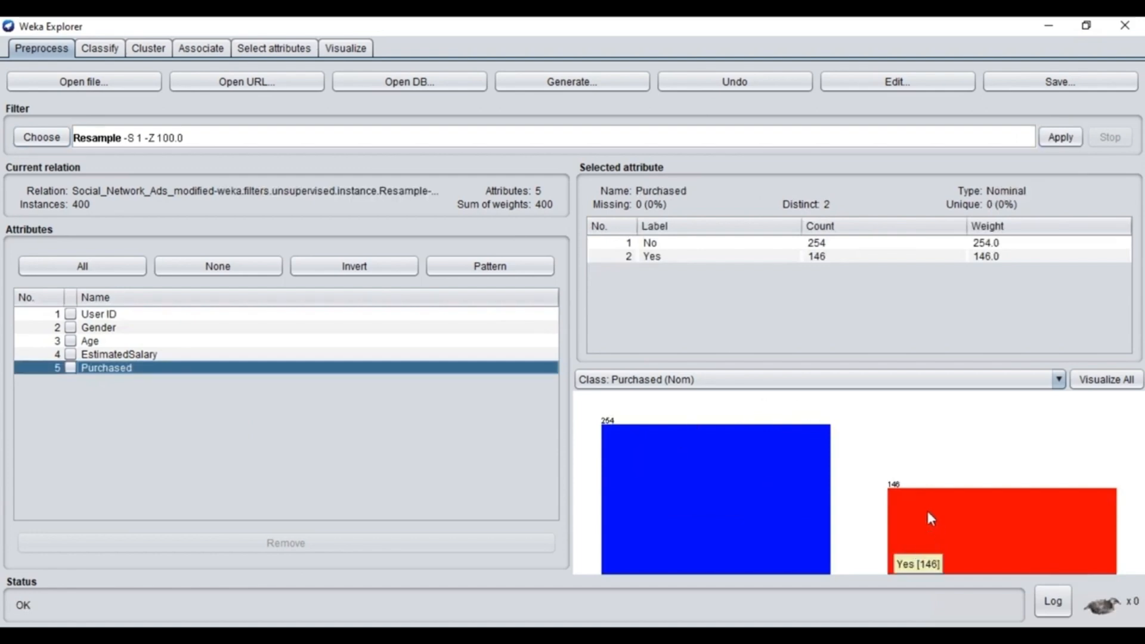
- Reload Social_Network_Ads_modified.csv to discard the resampling and display the Purchased attribute's class distribution again
click(52, 84)
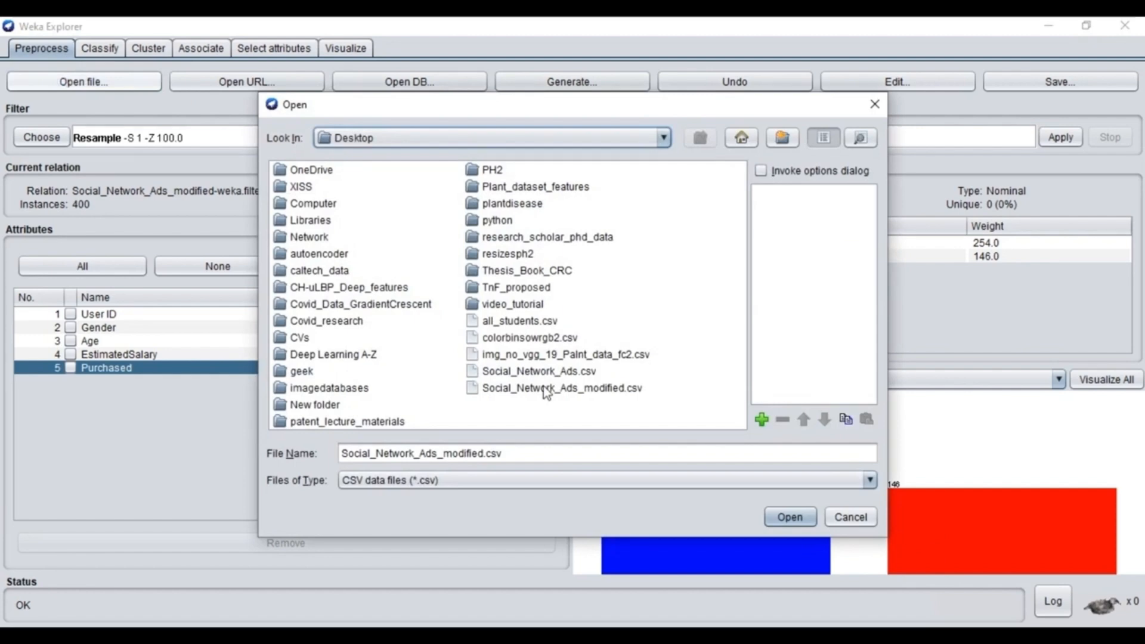
double_click(544, 388)
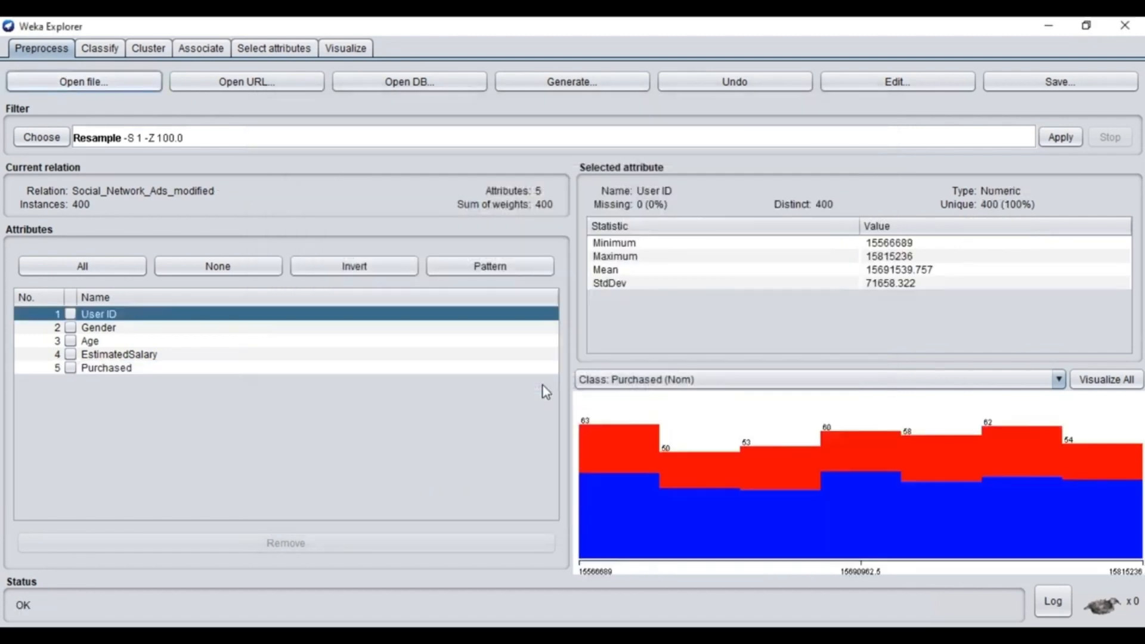
click(147, 369)
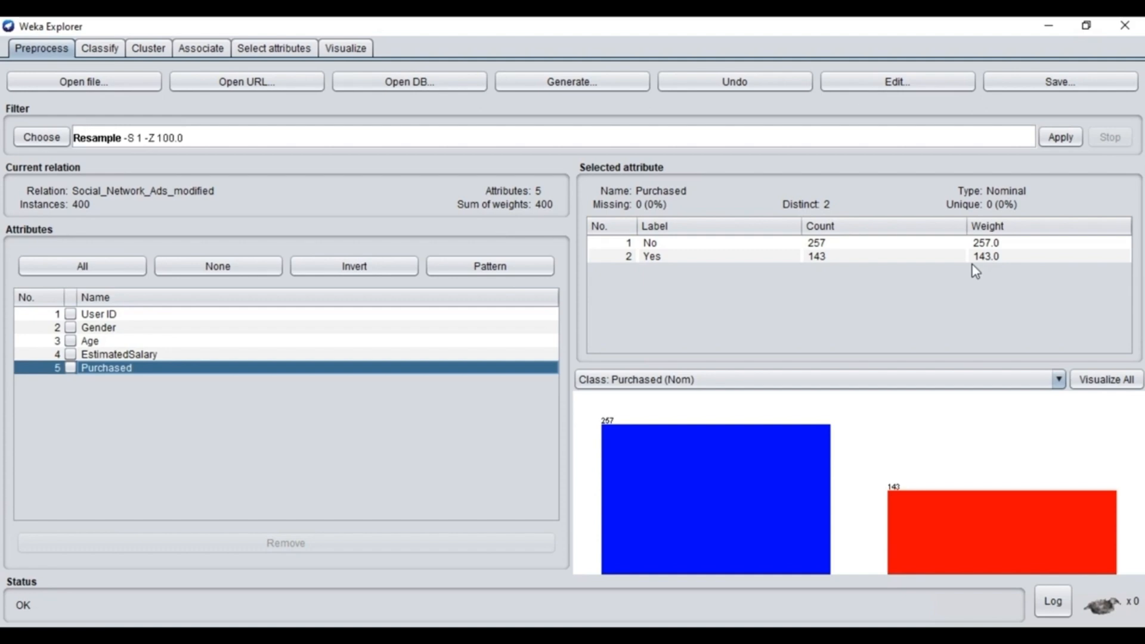
- Run the SMO classifier on the unbalanced data with 10-fold cross-validation, using Purchased as the class
click(100, 48)
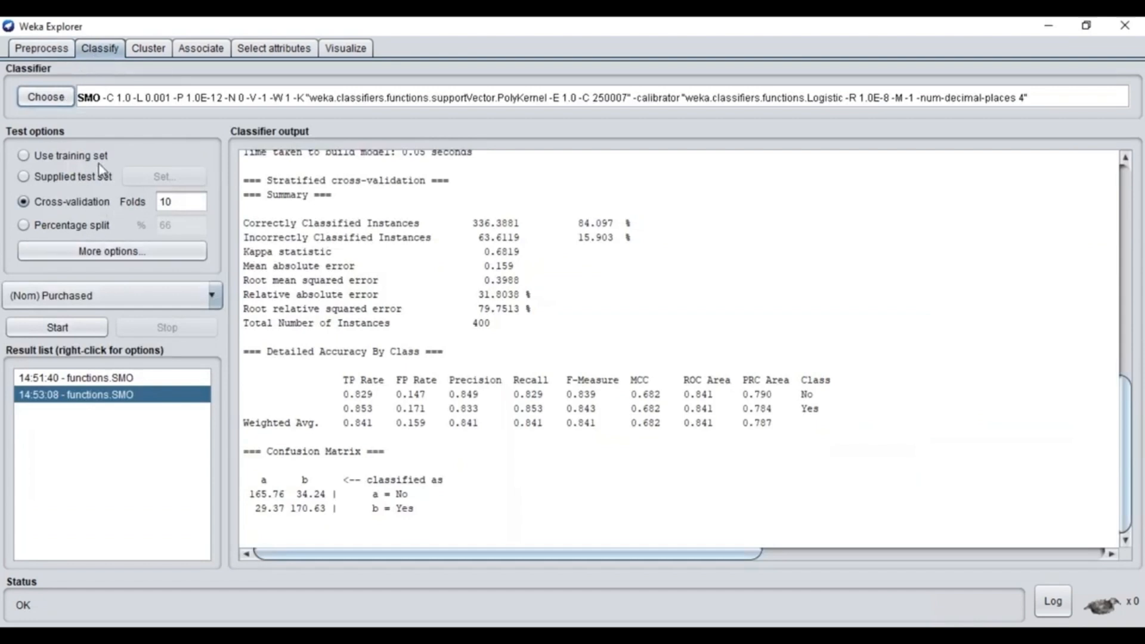
click(46, 98)
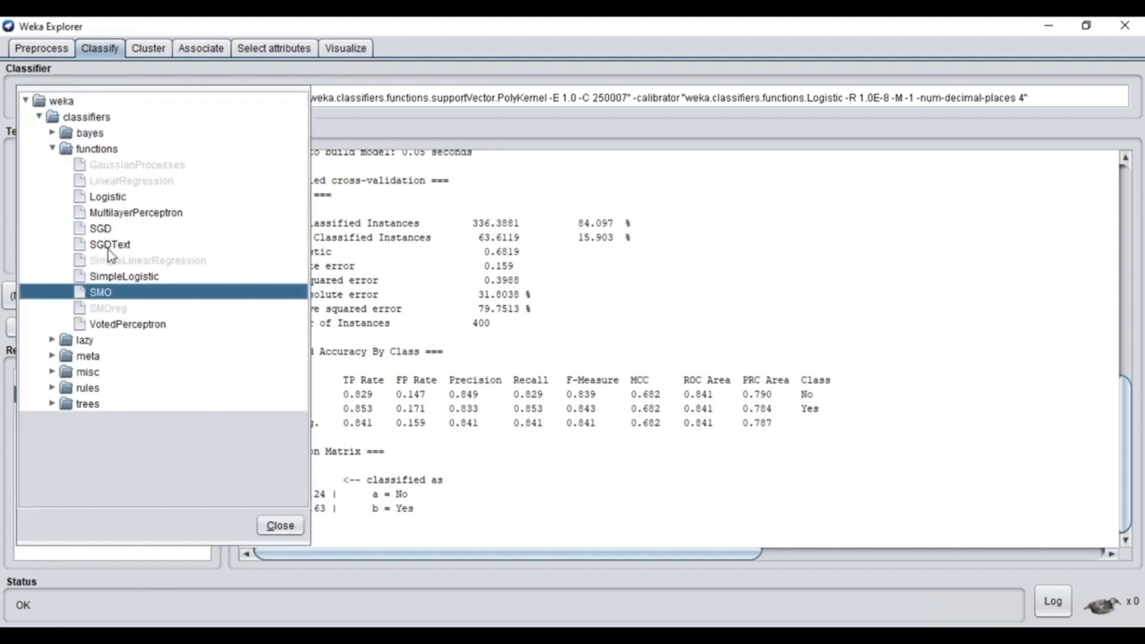
click(101, 293)
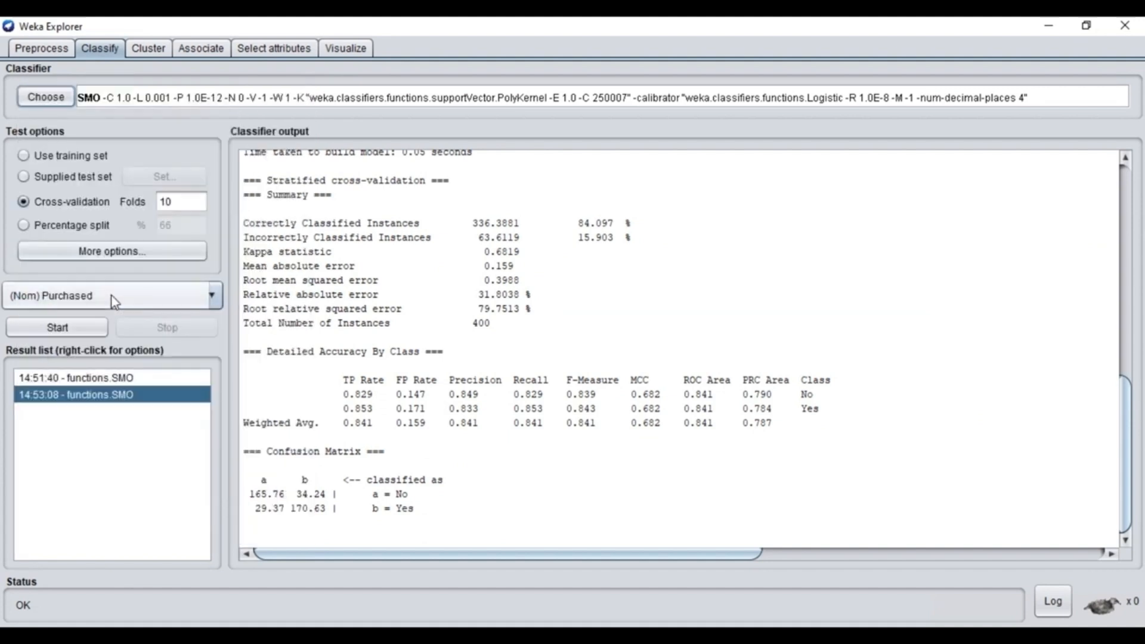
click(71, 326)
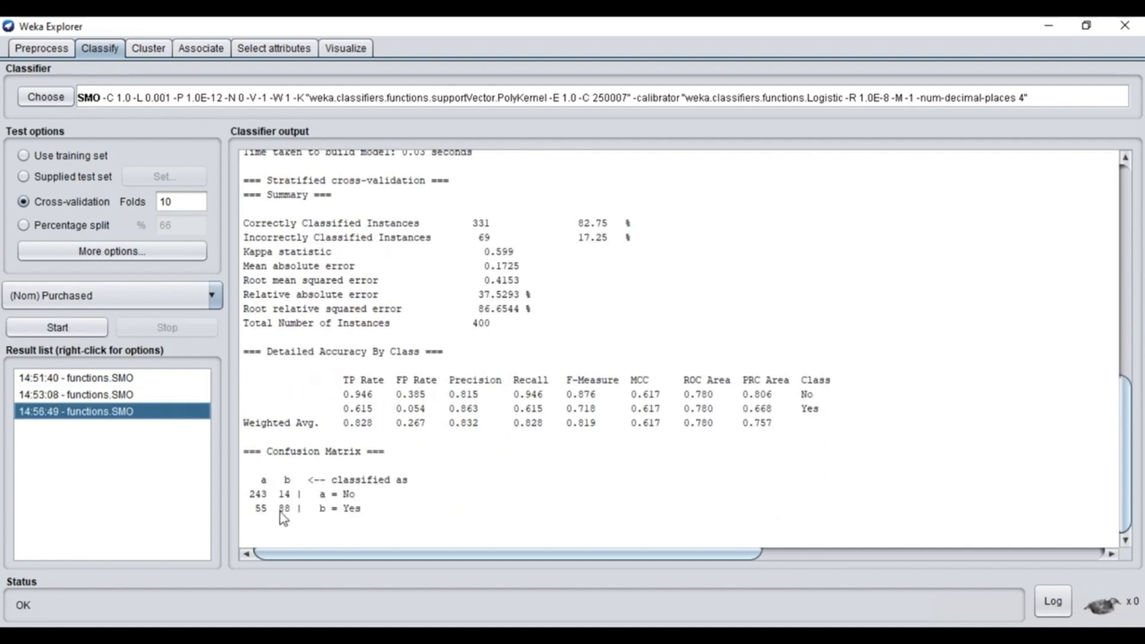
- Compare the Purchased attribute's class distribution with the confusion matrix of the latest SMO run
click(48, 56)
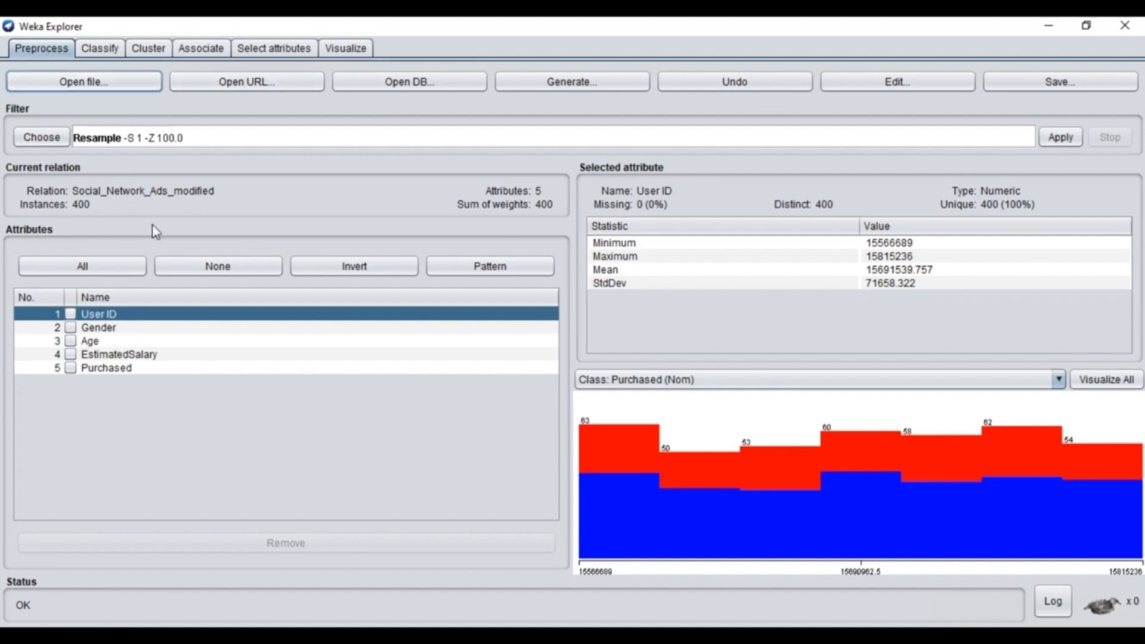
click(127, 368)
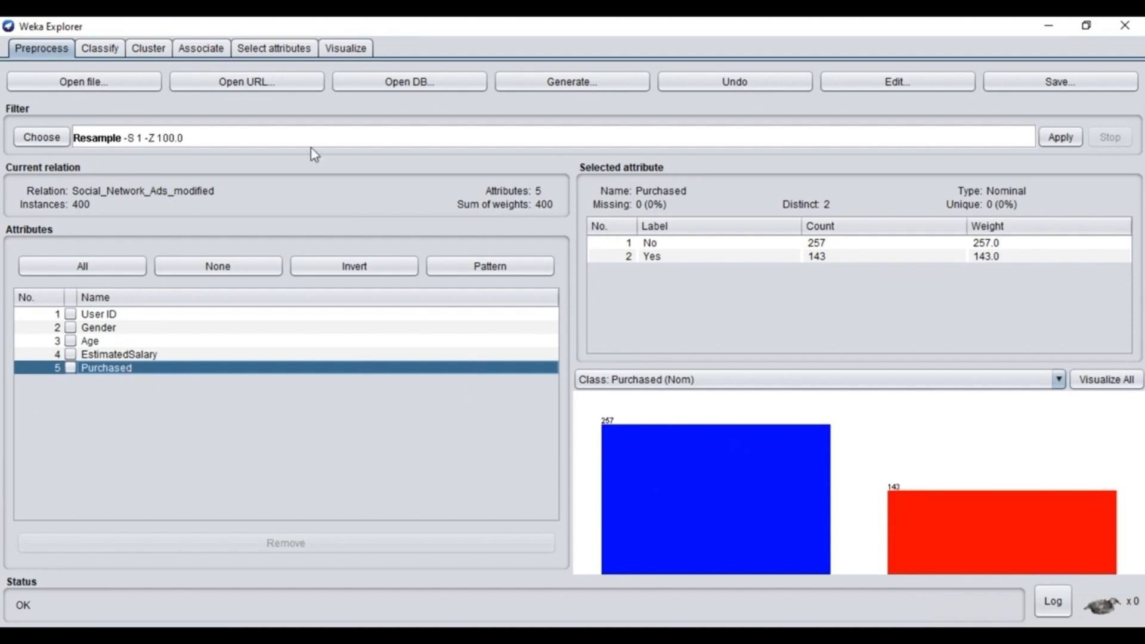
click(113, 57)
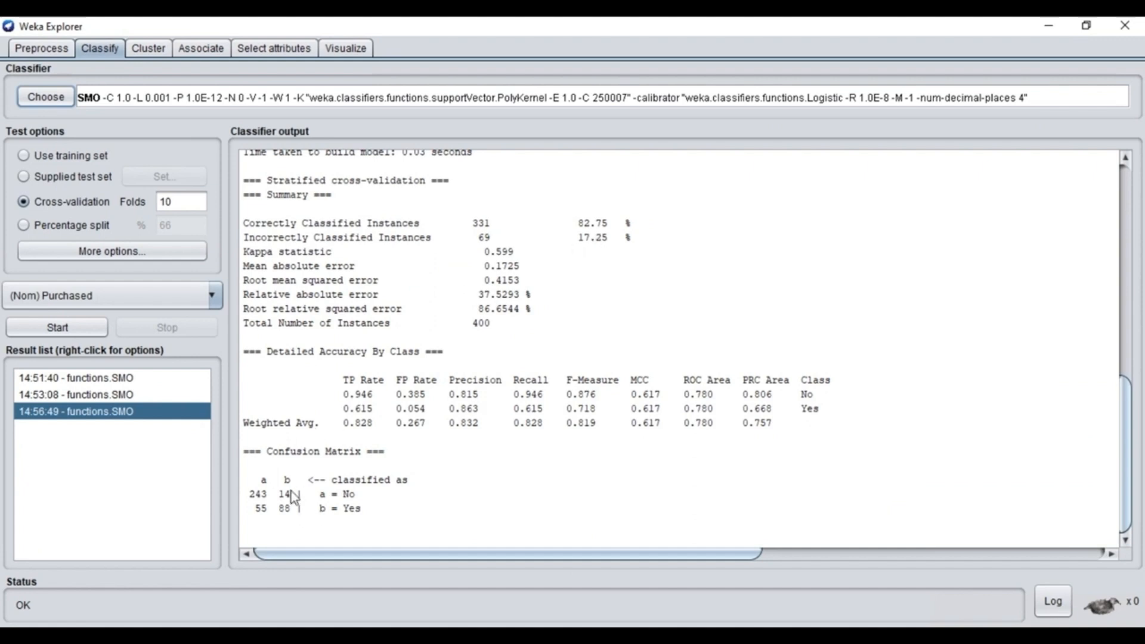
click(54, 48)
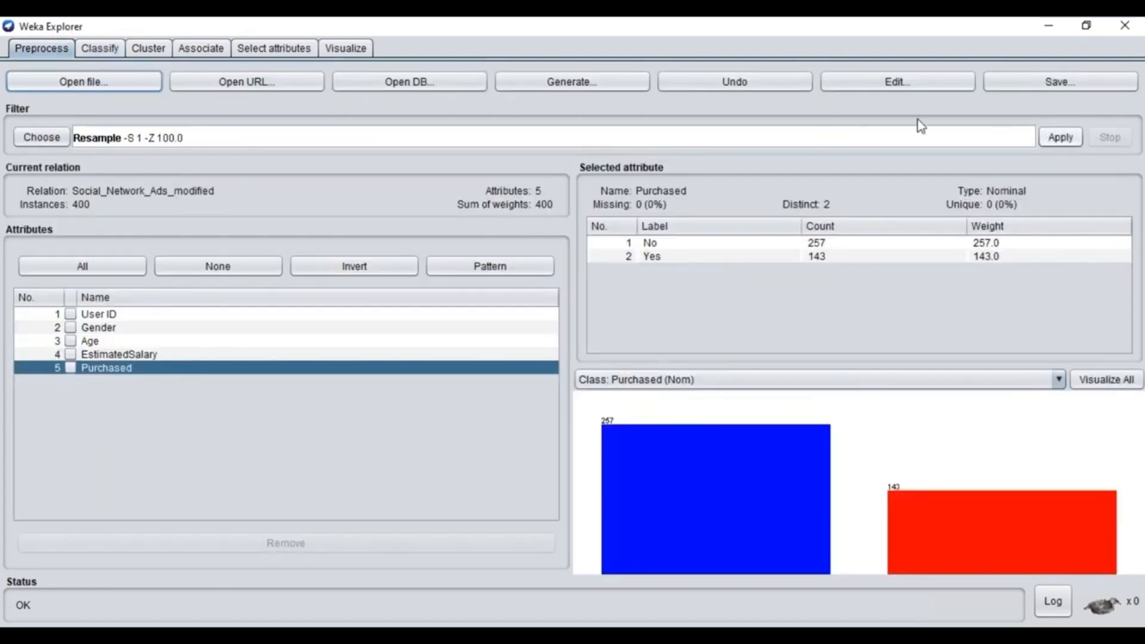
- Apply the supervised ClassBalancer instance filter with 10 intervals to the Social_Network_Ads_modified dataset
click(53, 138)
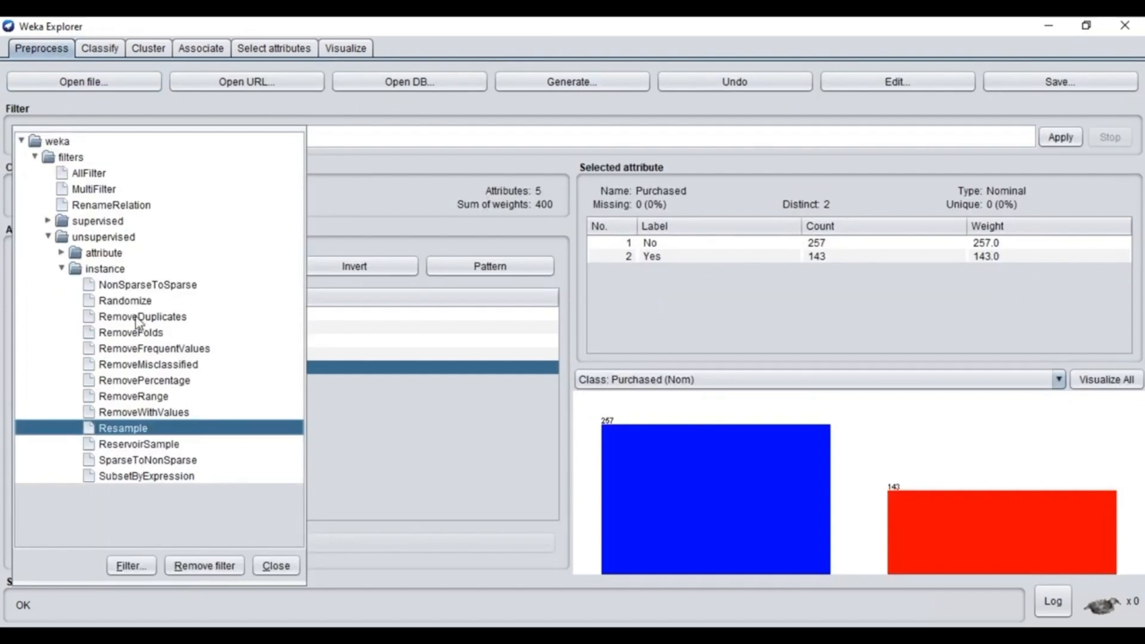
click(48, 221)
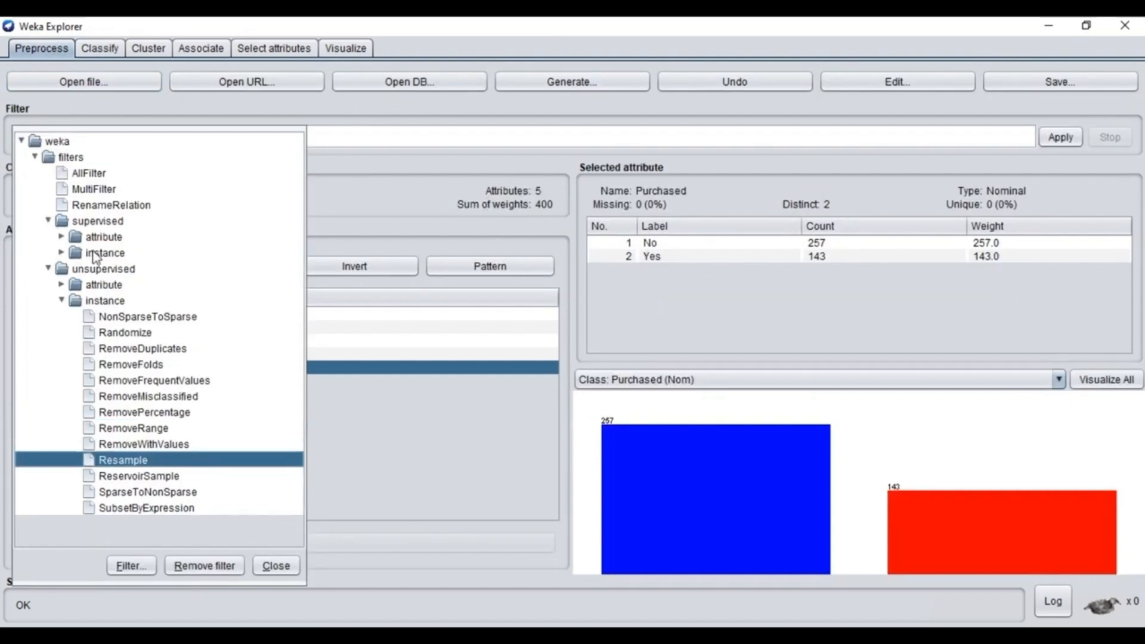
click(62, 253)
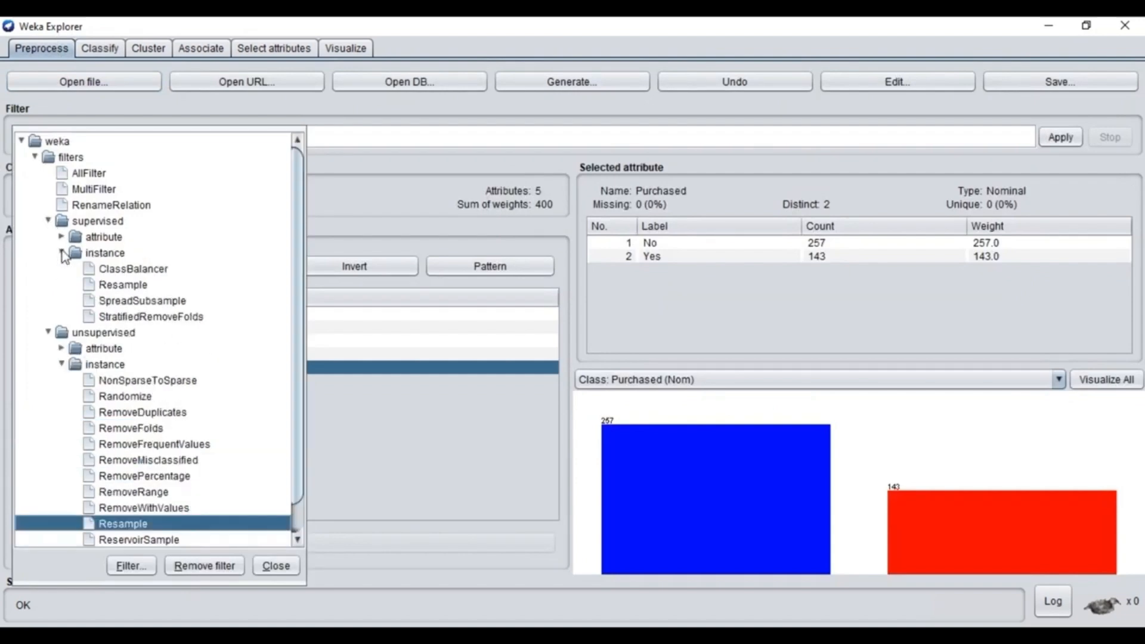
click(125, 273)
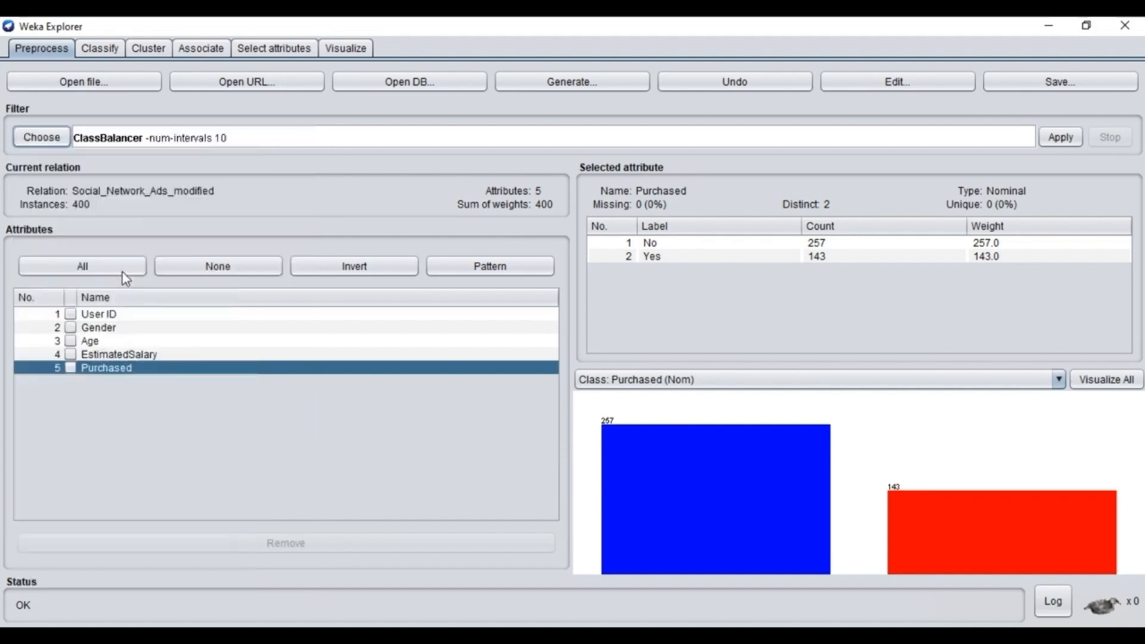
click(1066, 137)
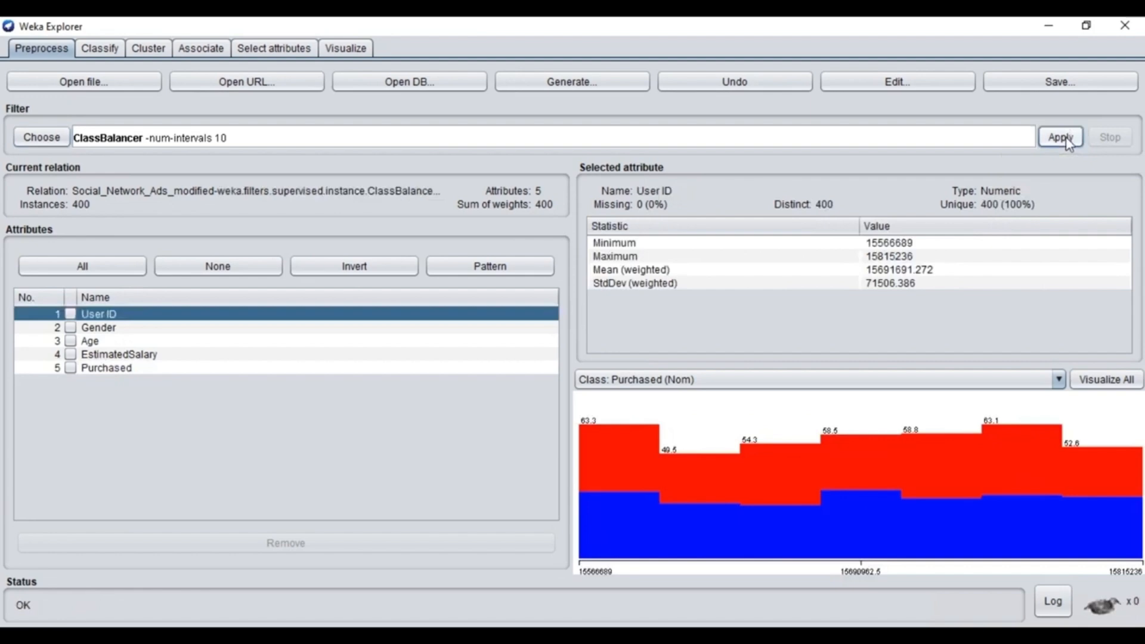
- Reload Social_Network_Ads_modified.csv to discard the applied class balancing
click(47, 87)
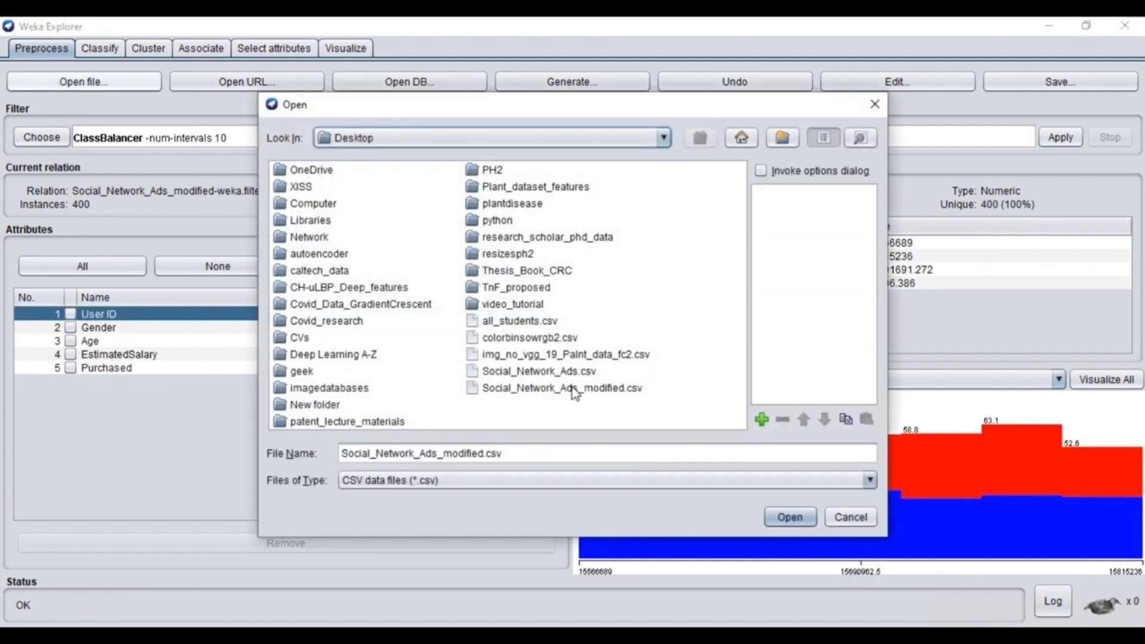
double_click(573, 389)
- Replace the SMO classifier with the FilteredClassifier meta classifier for the classification run
click(102, 52)
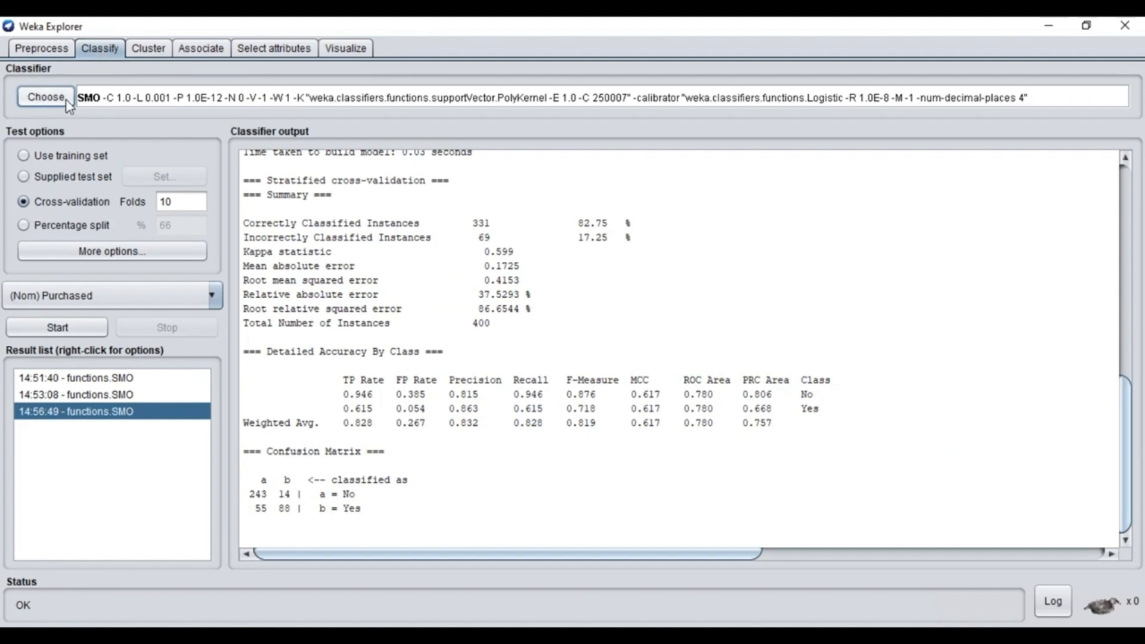
click(46, 97)
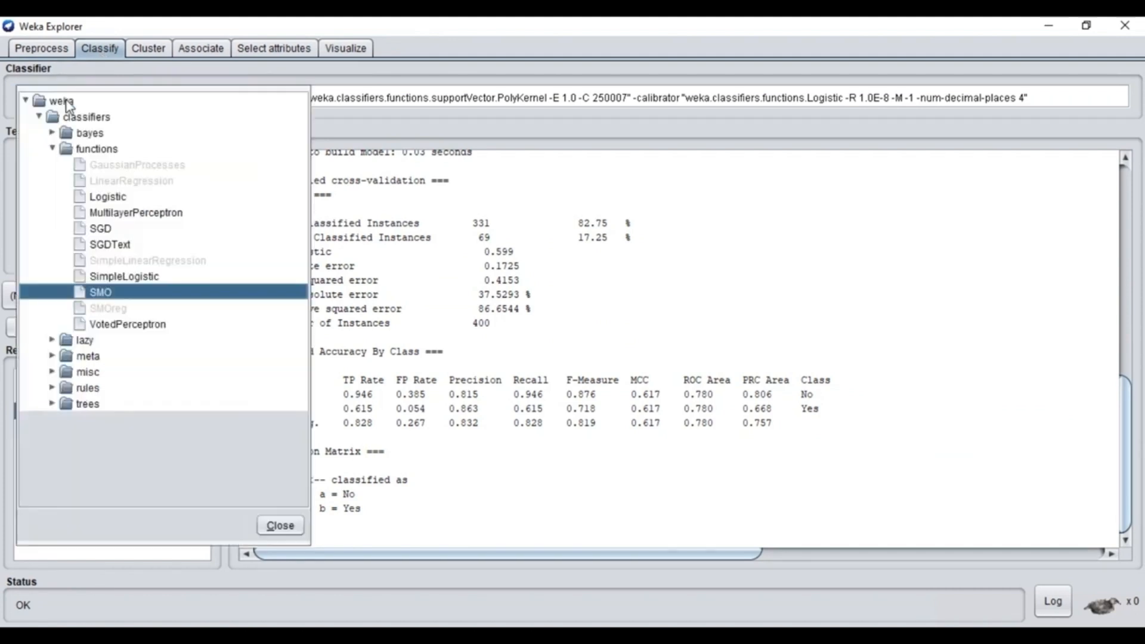
click(56, 358)
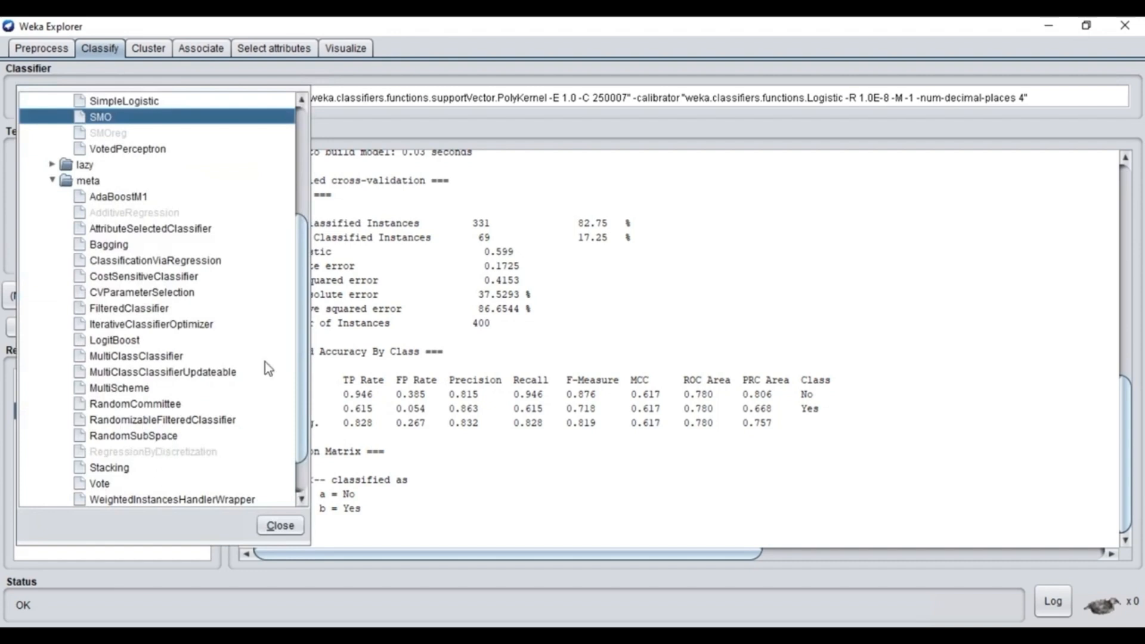
scroll(303, 317, down, 1)
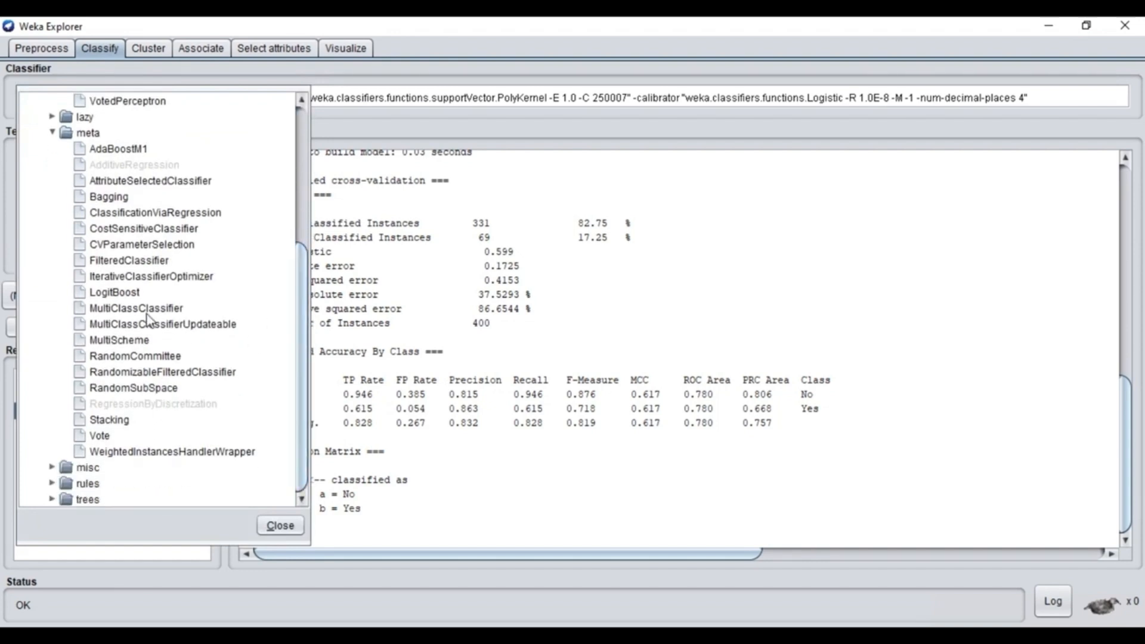
click(117, 263)
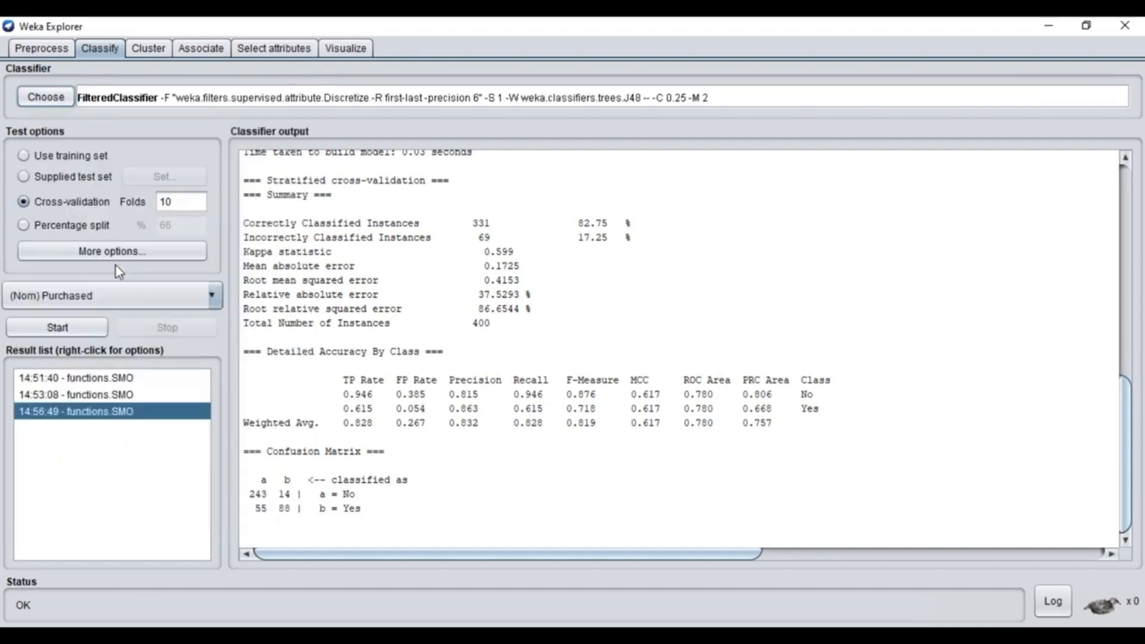
- Set the FilteredClassifier's base classifier to the SMO function
click(736, 99)
click(593, 278)
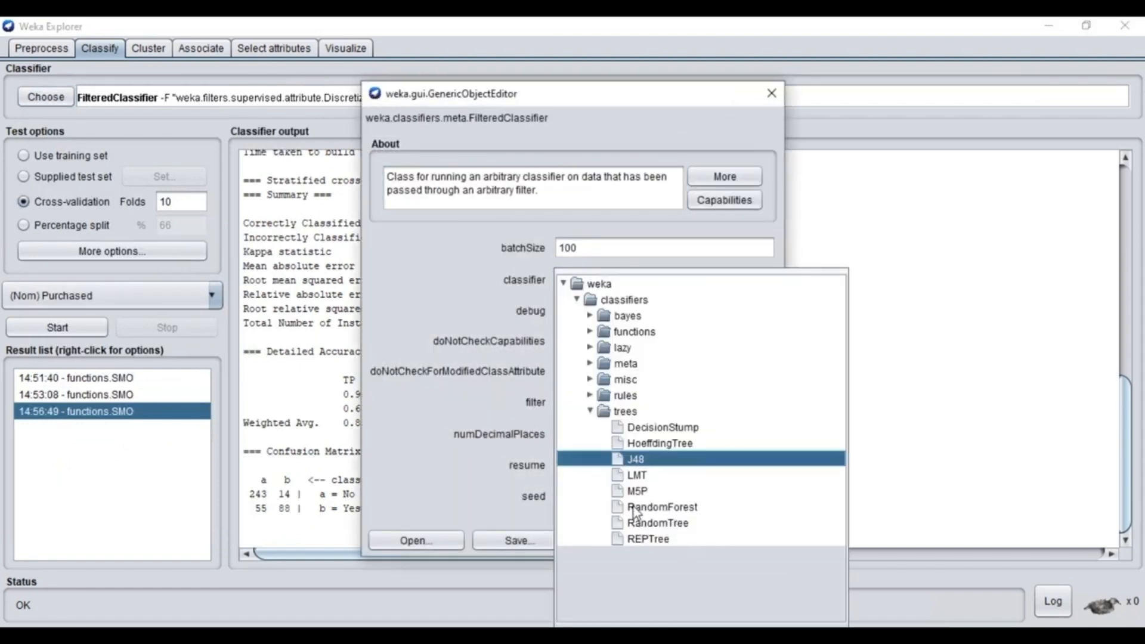
click(590, 331)
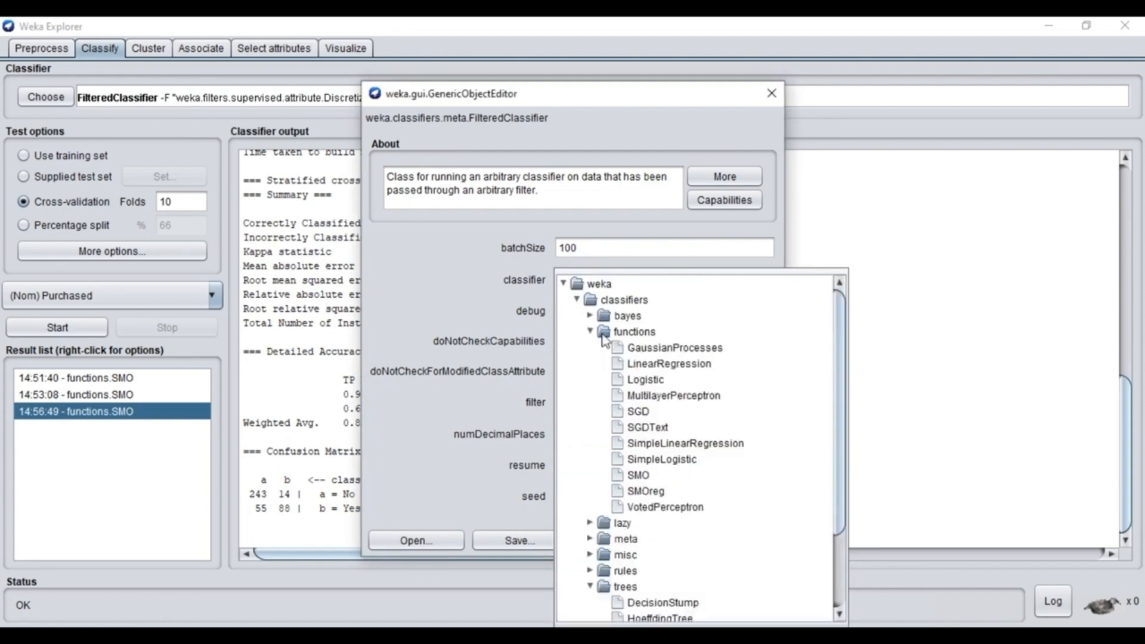
click(644, 474)
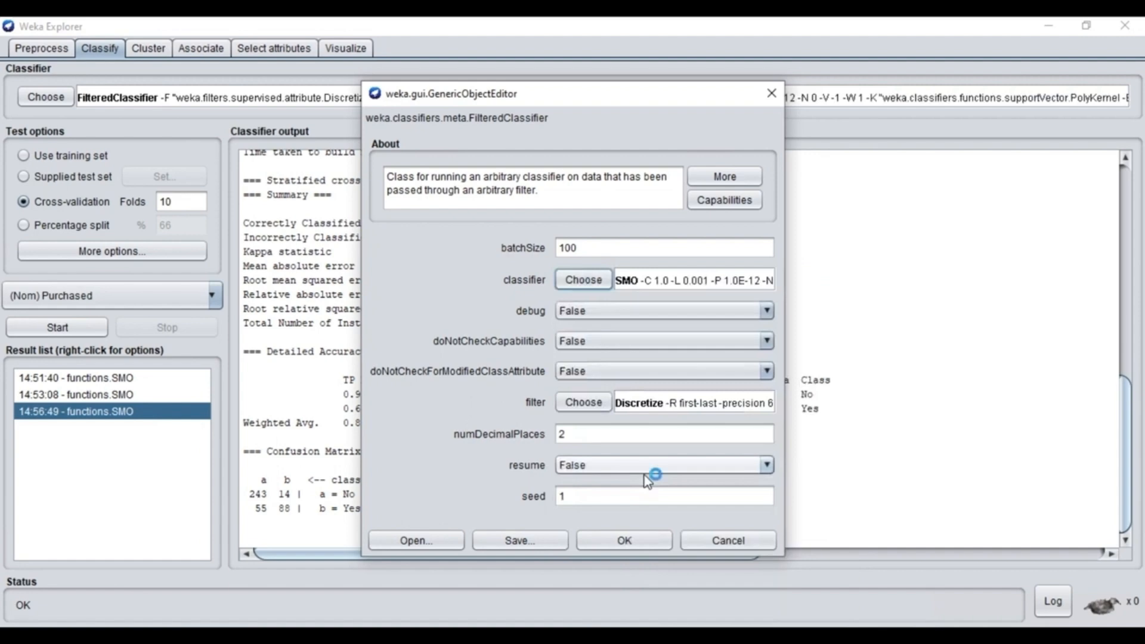
- Set the FilteredClassifier's filter to the supervised instance filter ClassBalancer with 10 intervals and accept the settings
click(601, 406)
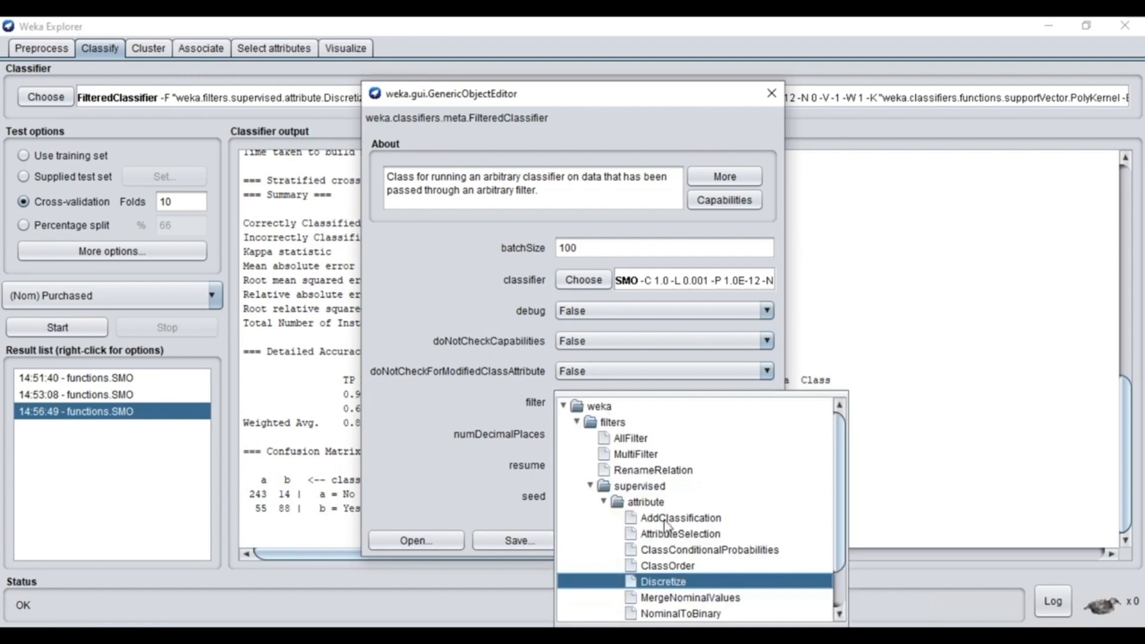
scroll(840, 507, down, 1)
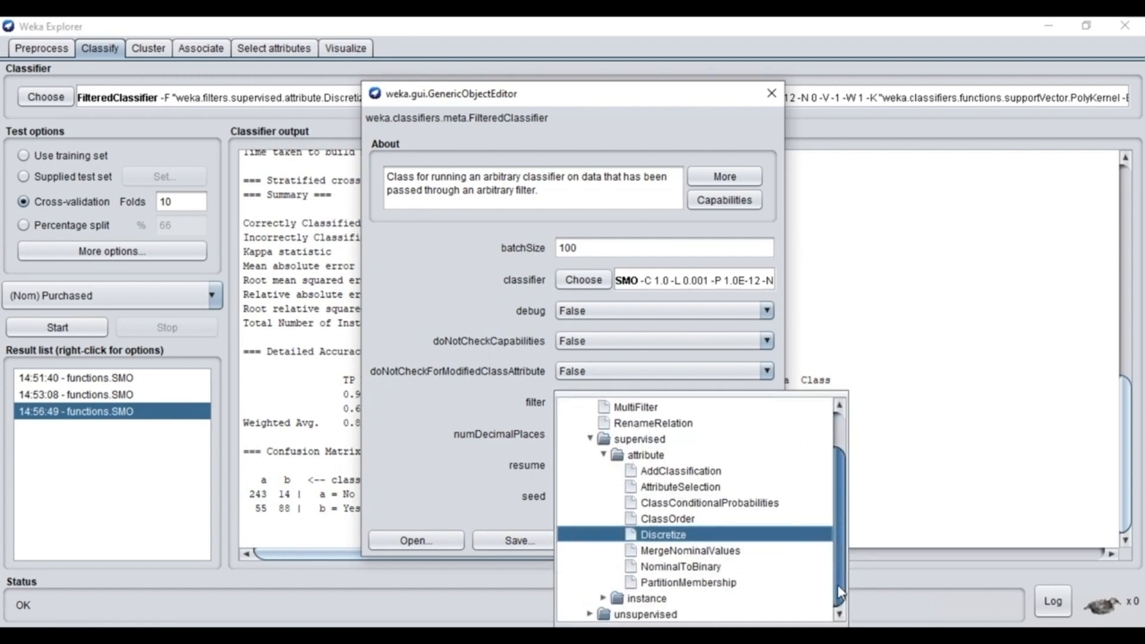
click(605, 598)
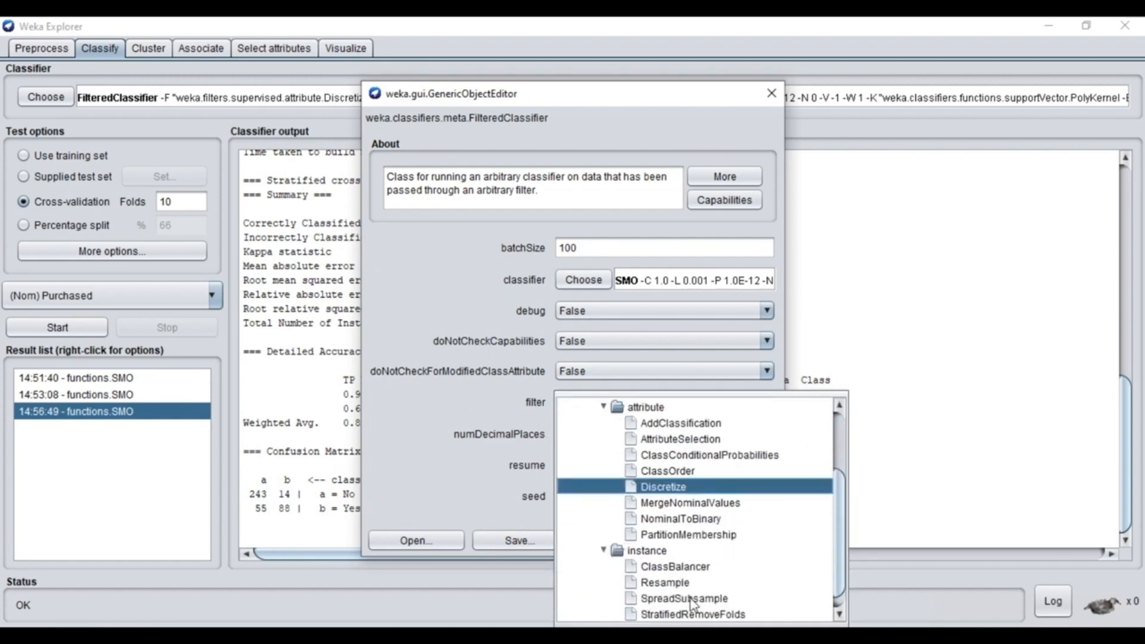
click(674, 567)
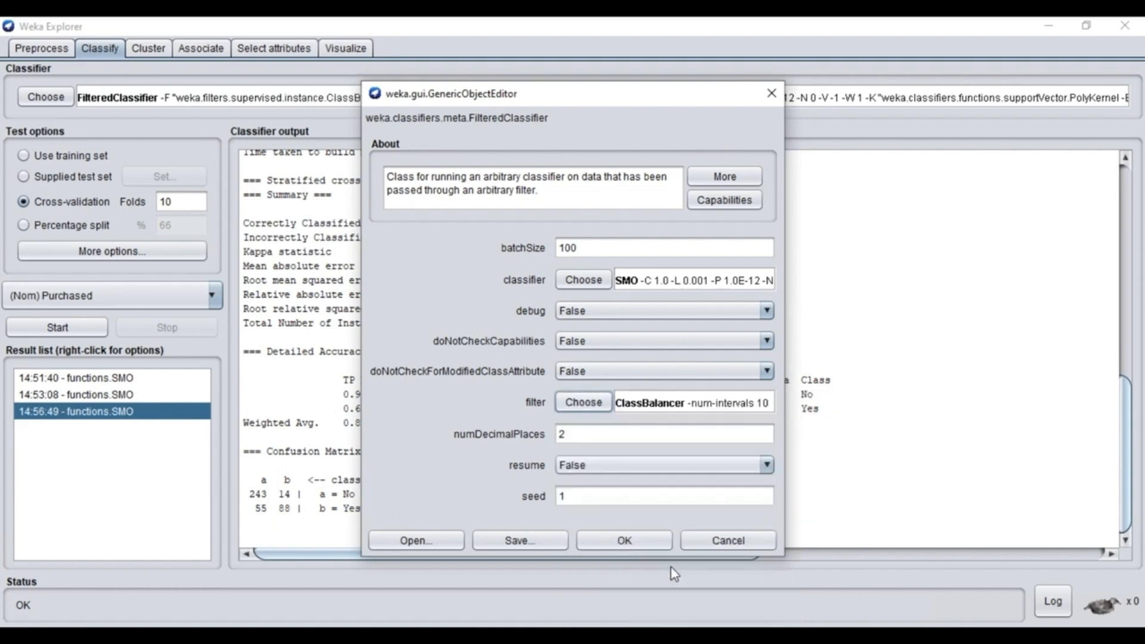
click(631, 546)
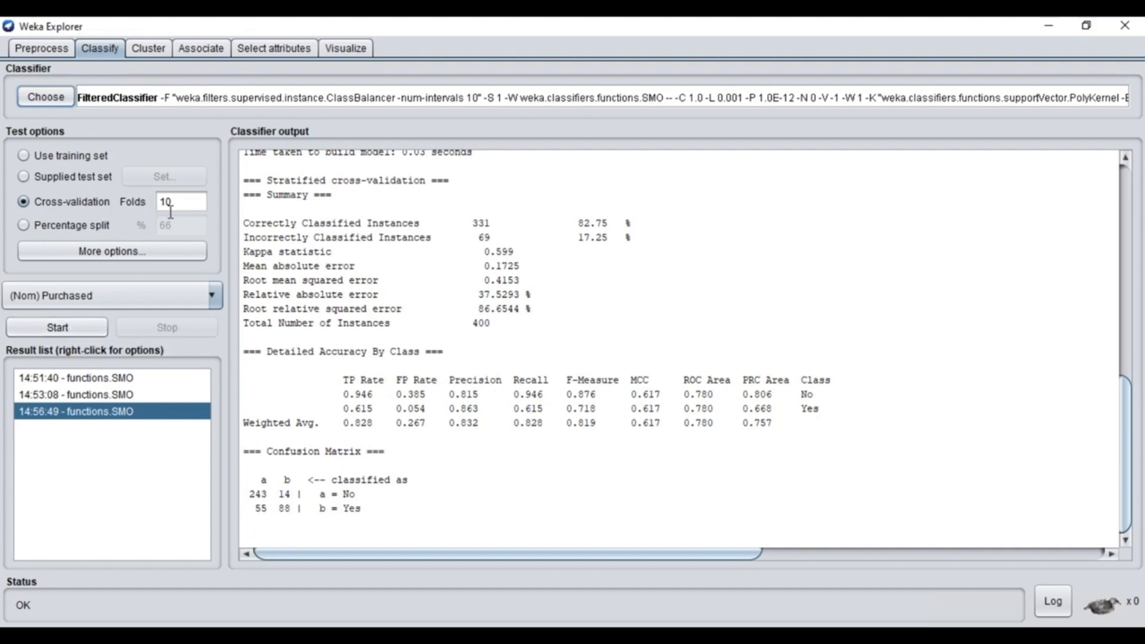
- Run the FilteredClassifier with 10-fold cross-validation on Purchased and compare its results with the latest plain SMO run
click(76, 327)
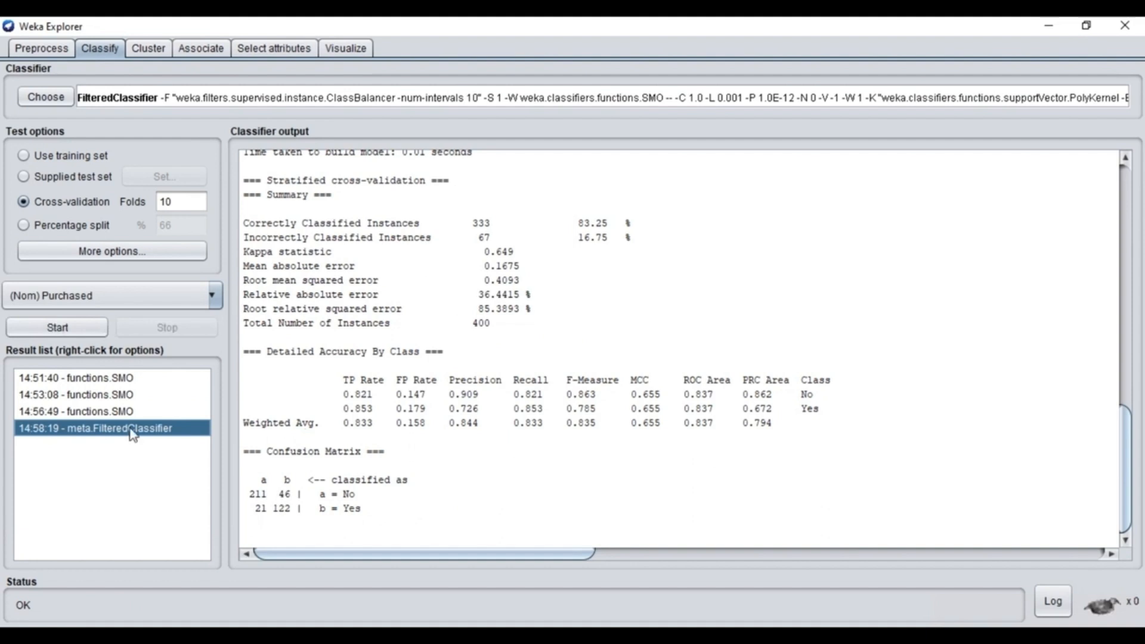
click(87, 411)
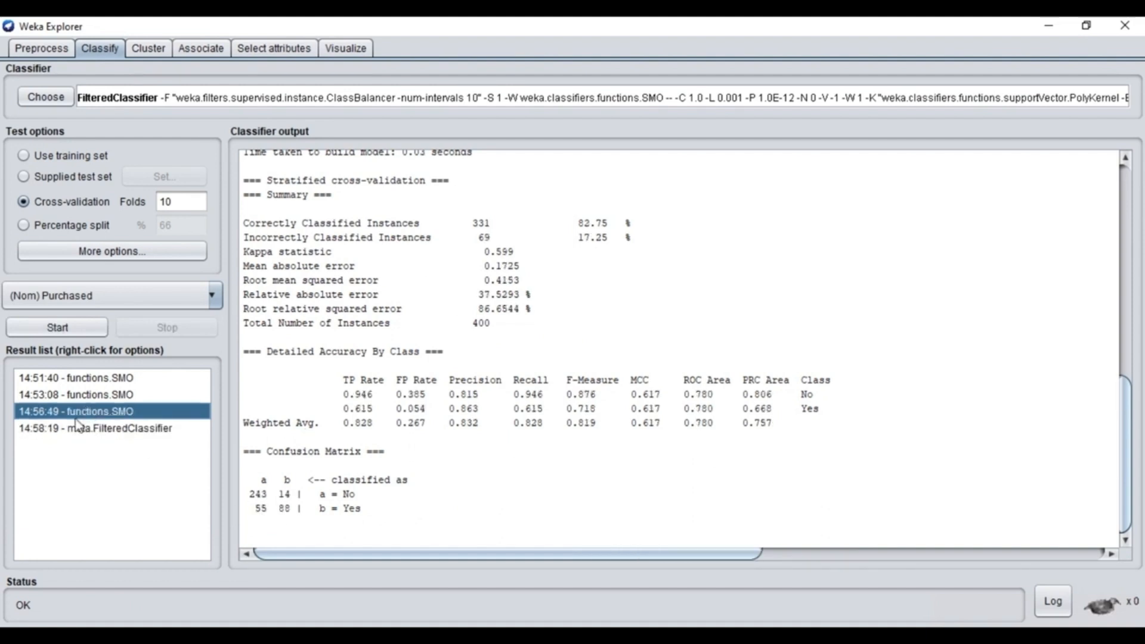
click(87, 429)
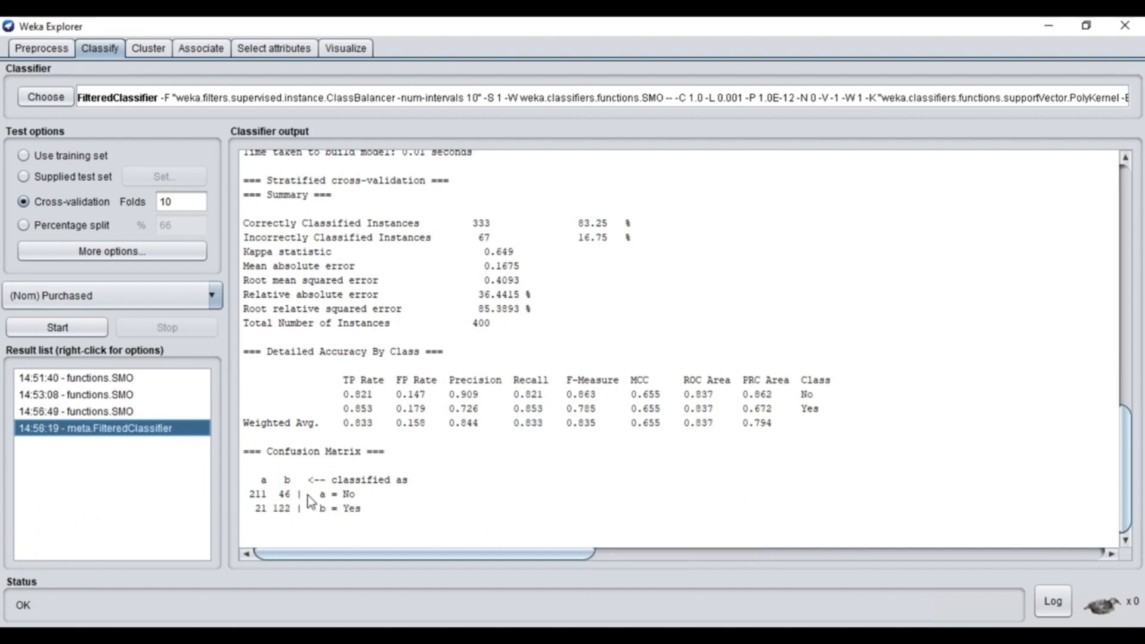
click(130, 412)
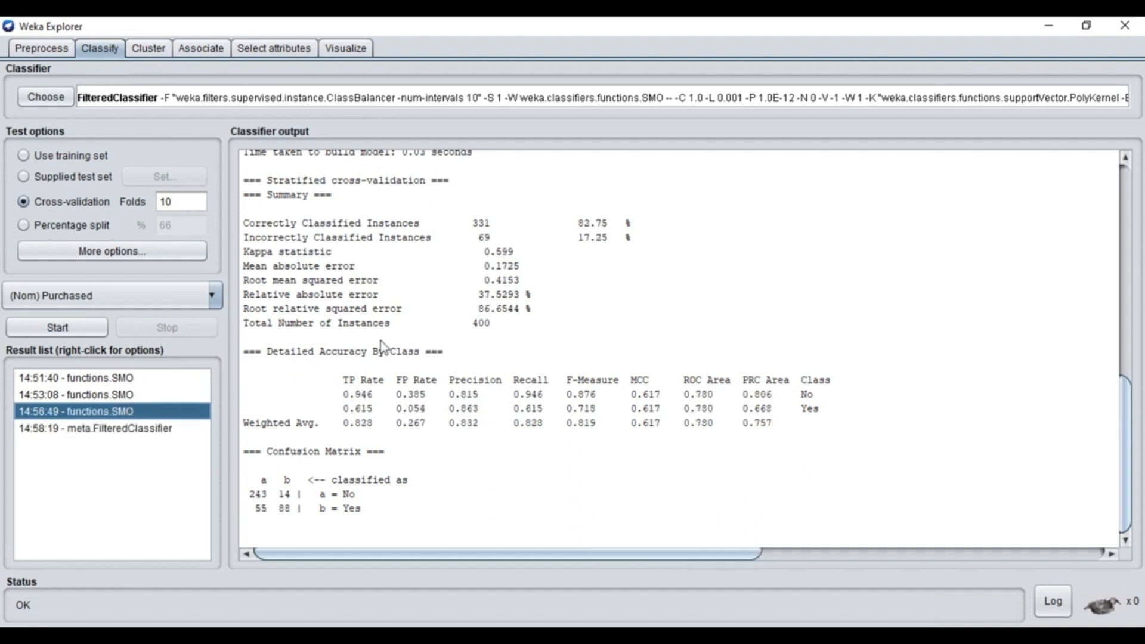
click(132, 429)
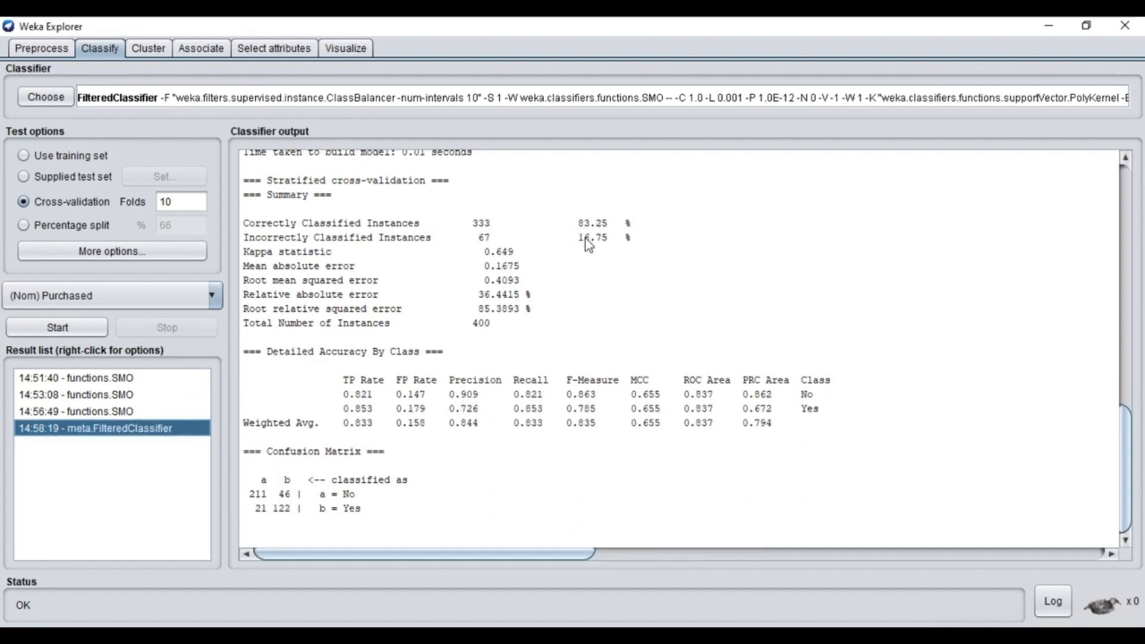